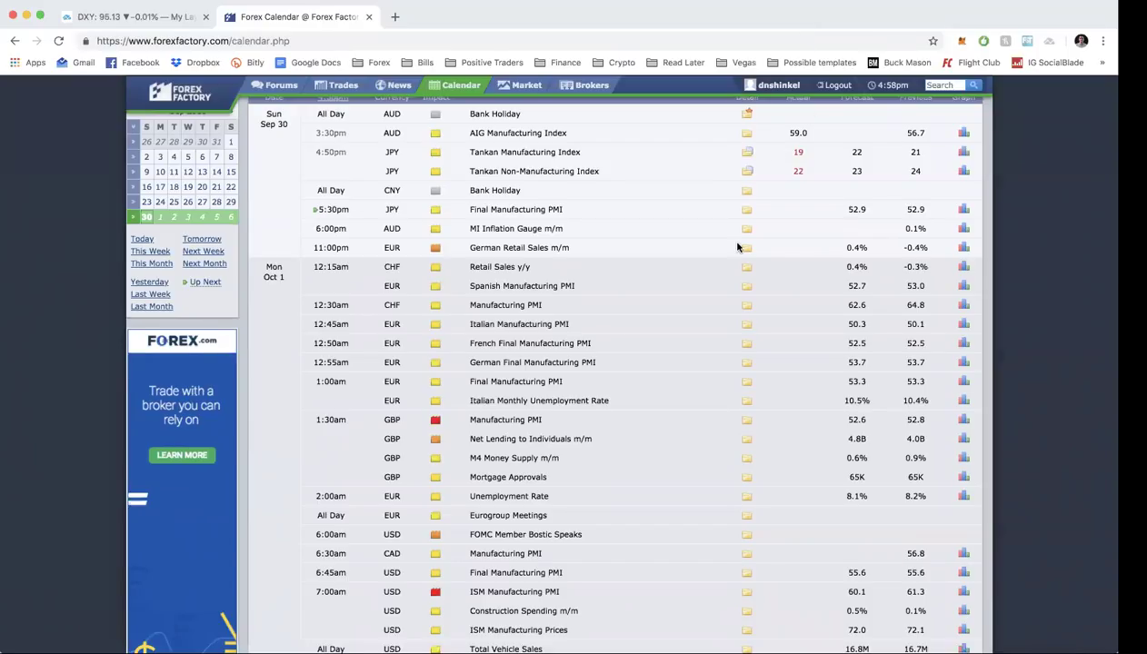
scroll(736, 232, "down", 2)
scroll(737, 246, "up", 4)
scroll(737, 245, "down", 10)
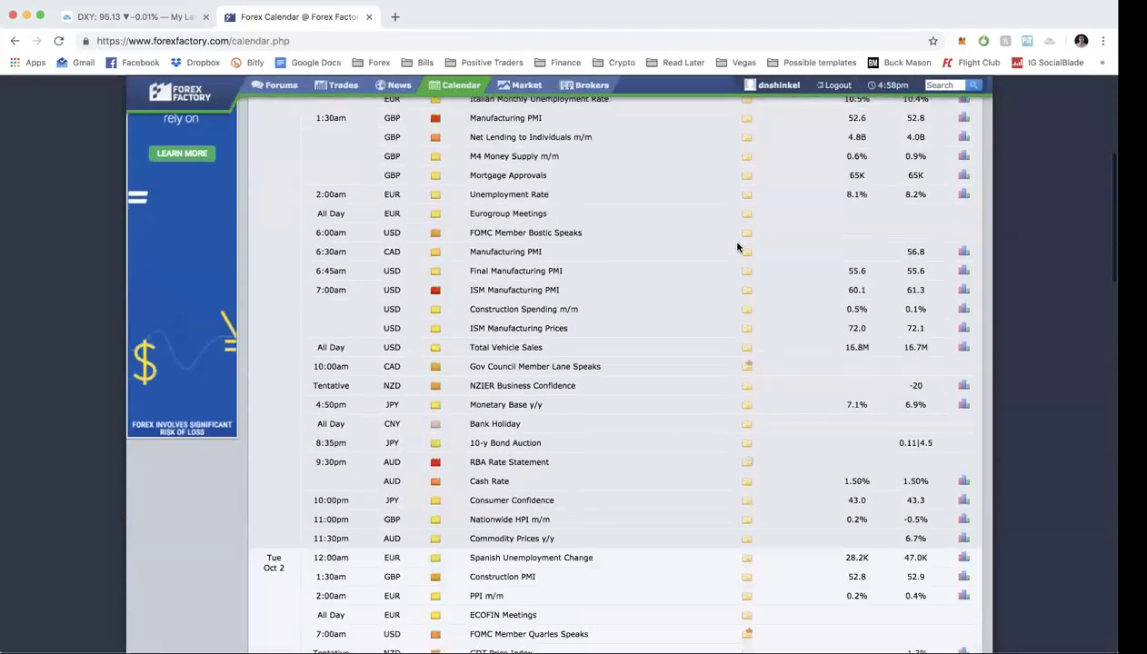
scroll(737, 245, "down", 2)
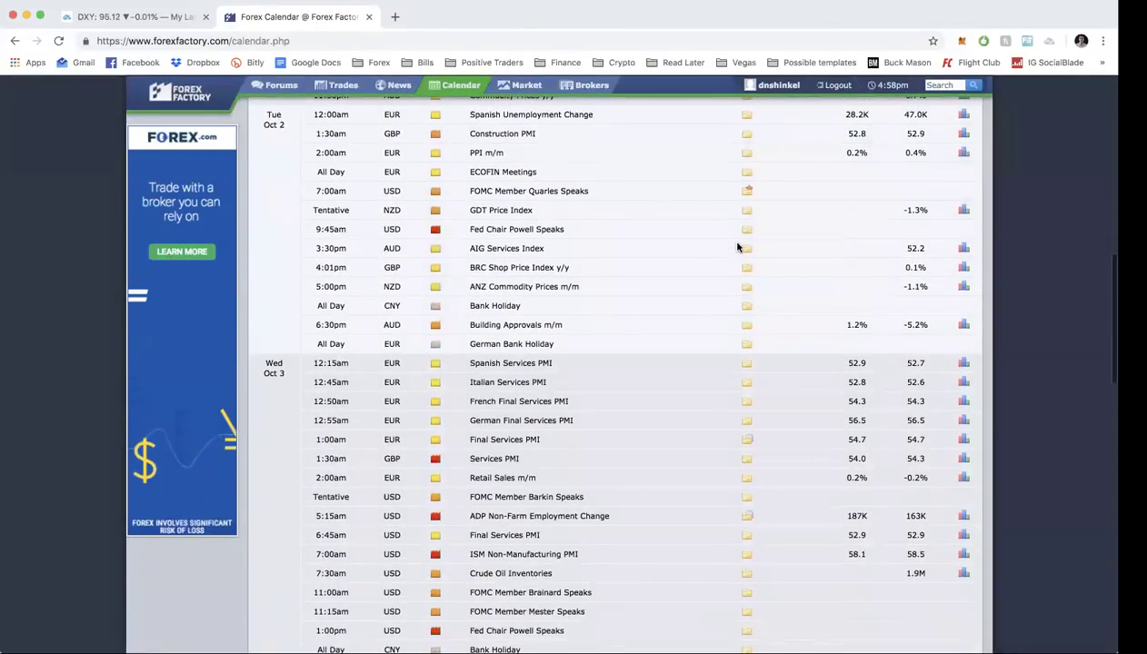
scroll(738, 246, "up", 8)
scroll(737, 246, "down", 15)
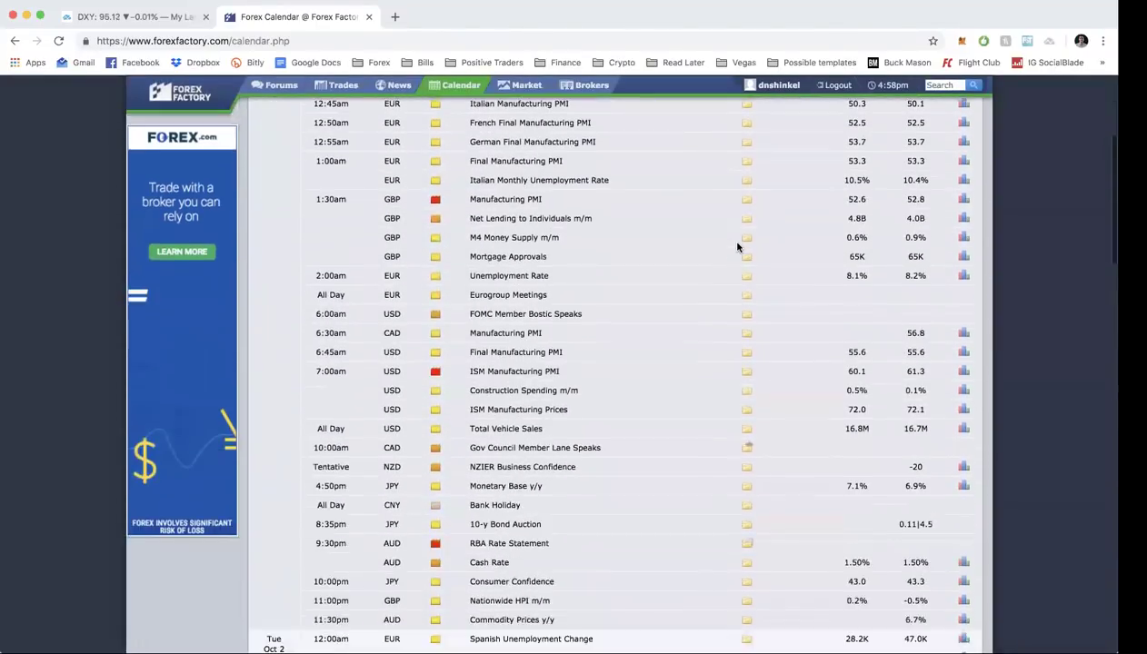
scroll(737, 245, "up", 4)
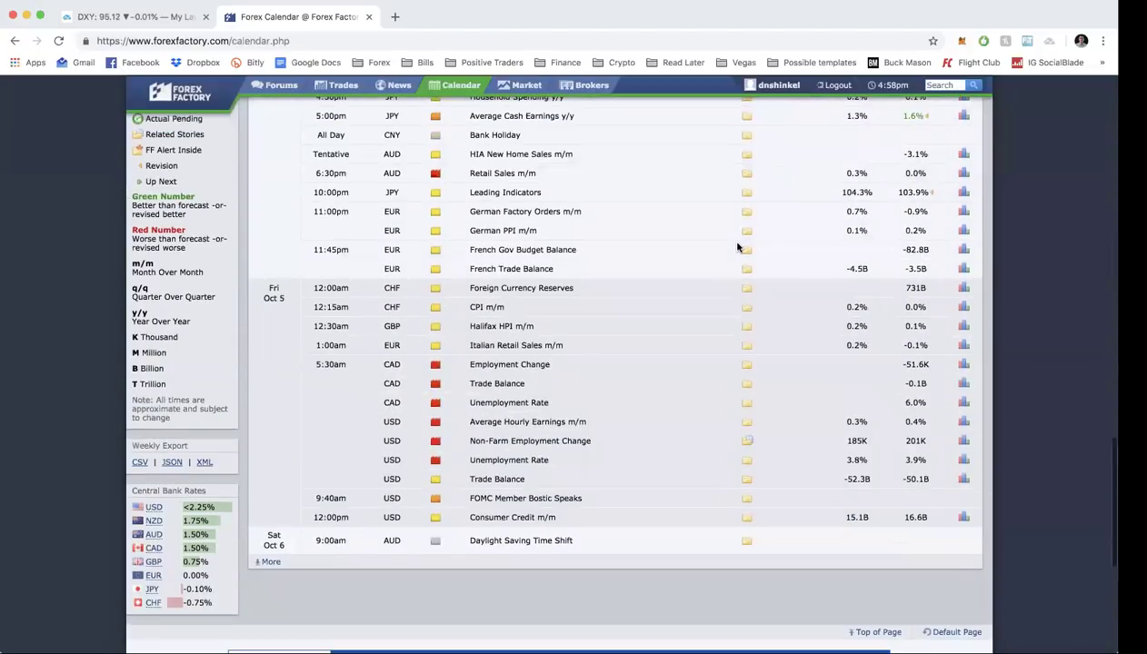
scroll(499, 426, "up", 10)
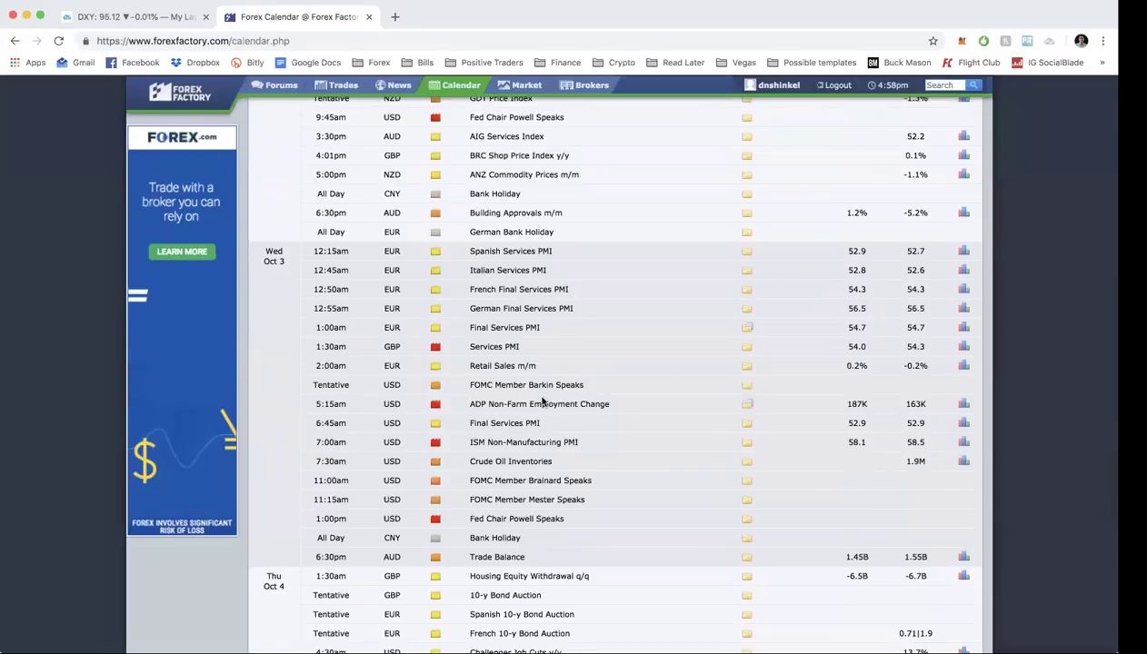
scroll(540, 401, "down", 1)
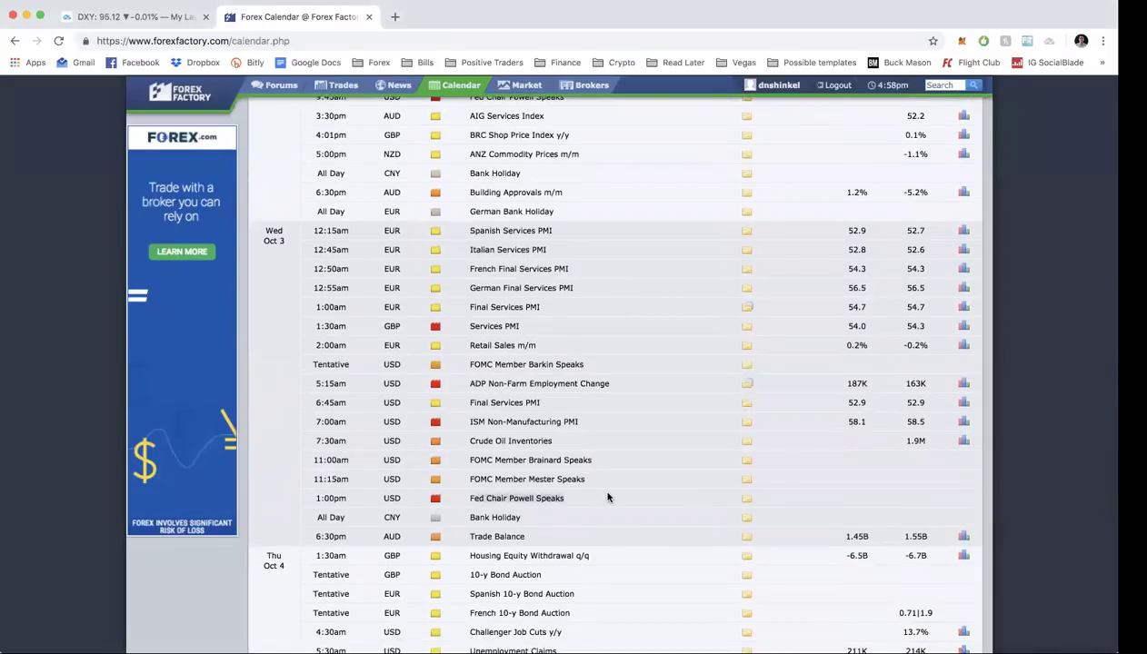
scroll(607, 496, "up", 8)
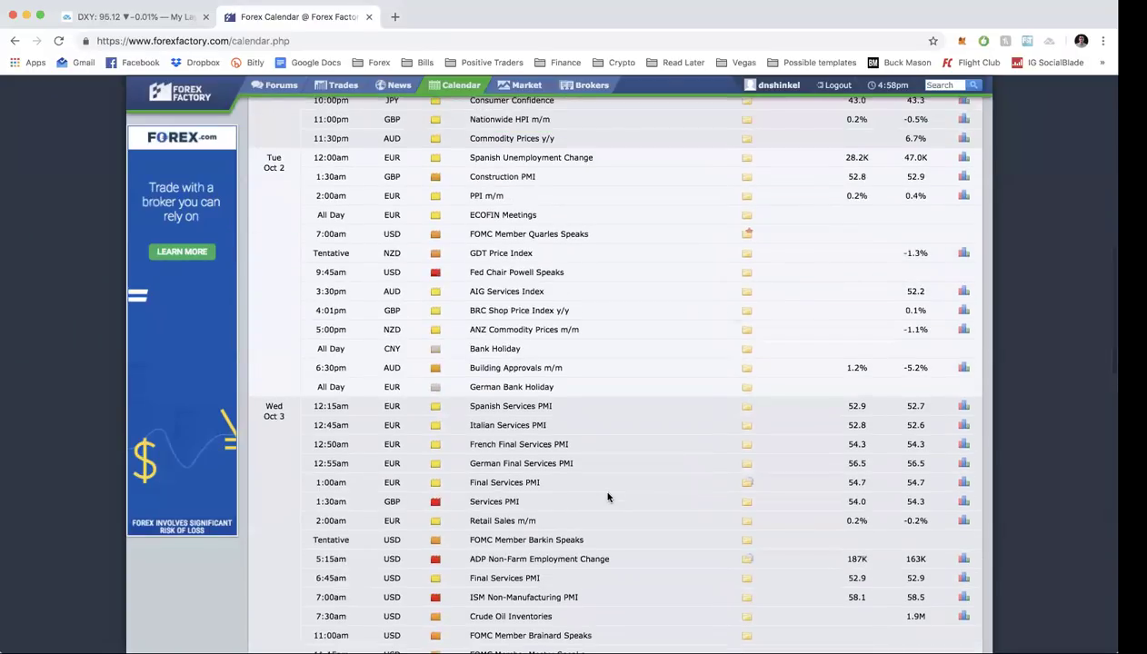
scroll(500, 282, "up", 2)
scroll(494, 279, "up", 5)
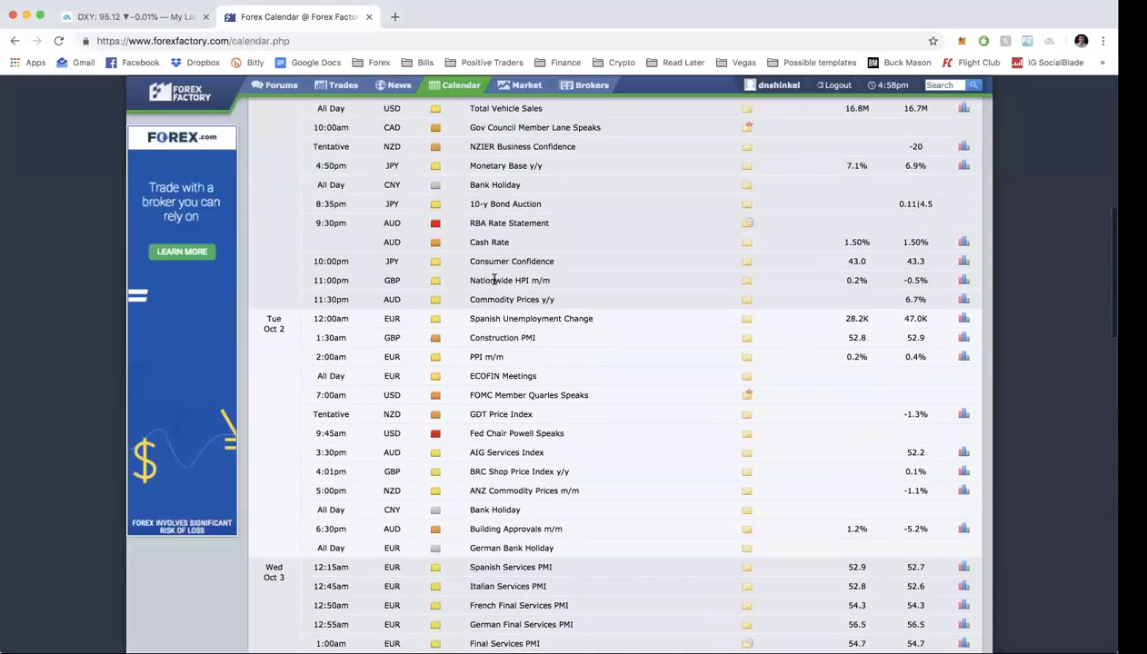
scroll(476, 327, "down", 10)
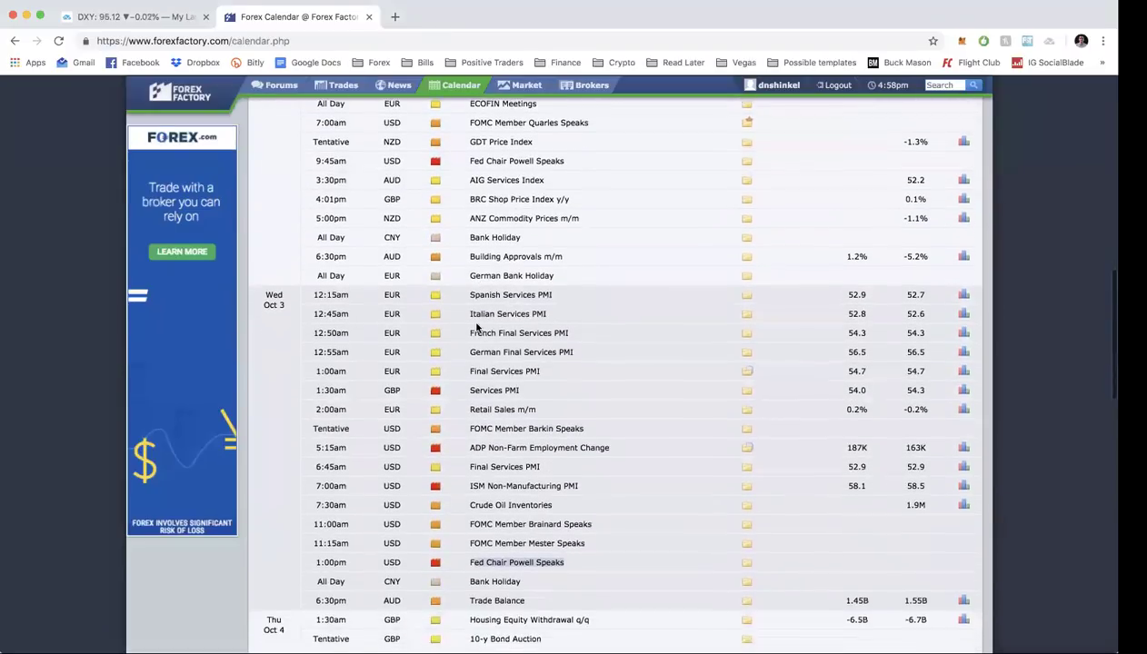
scroll(477, 327, "up", 4)
scroll(477, 327, "up", 10)
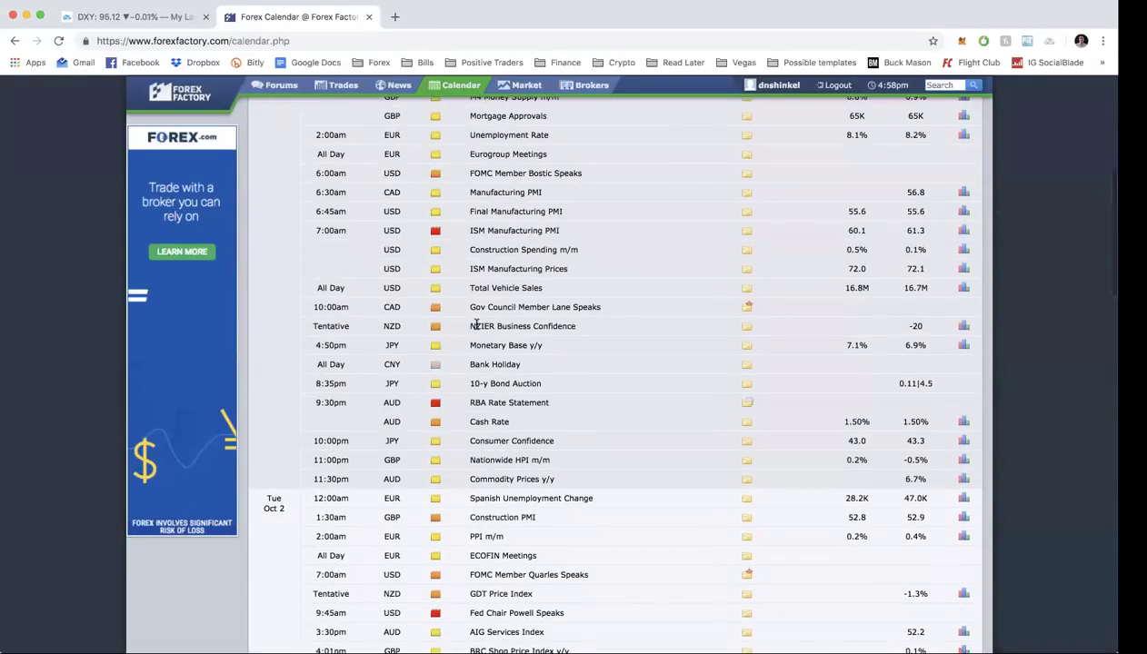
scroll(476, 325, "up", 10)
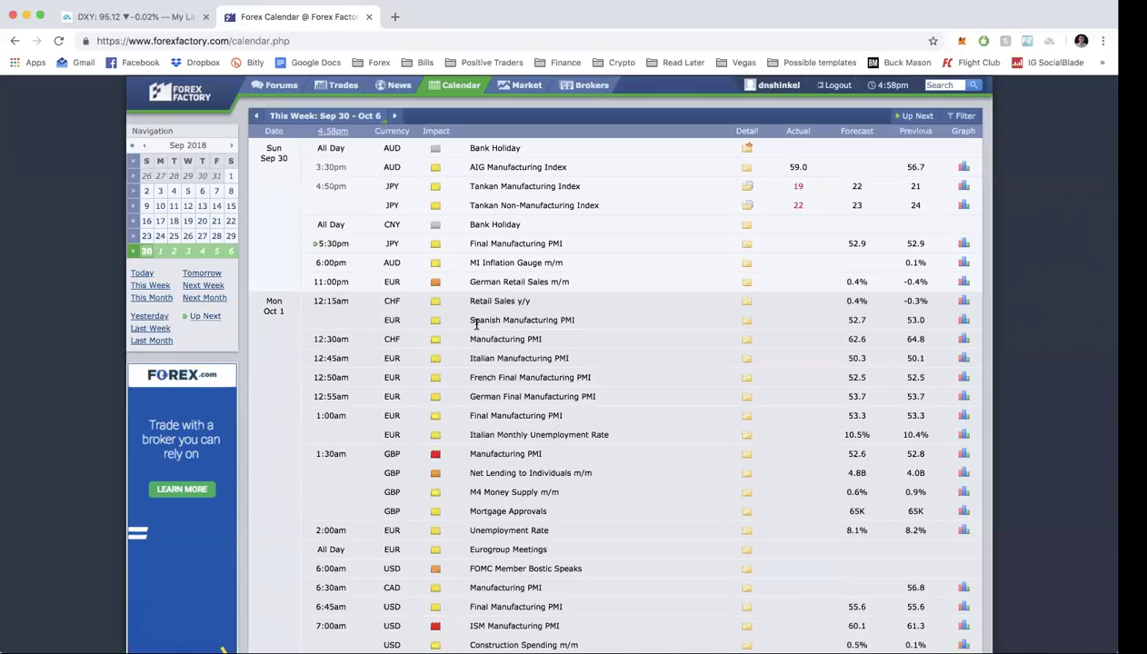
Bring up the DXY daily chart, zoom in, and restore its zones, trendlines and projection arrows
left_click(125, 18)
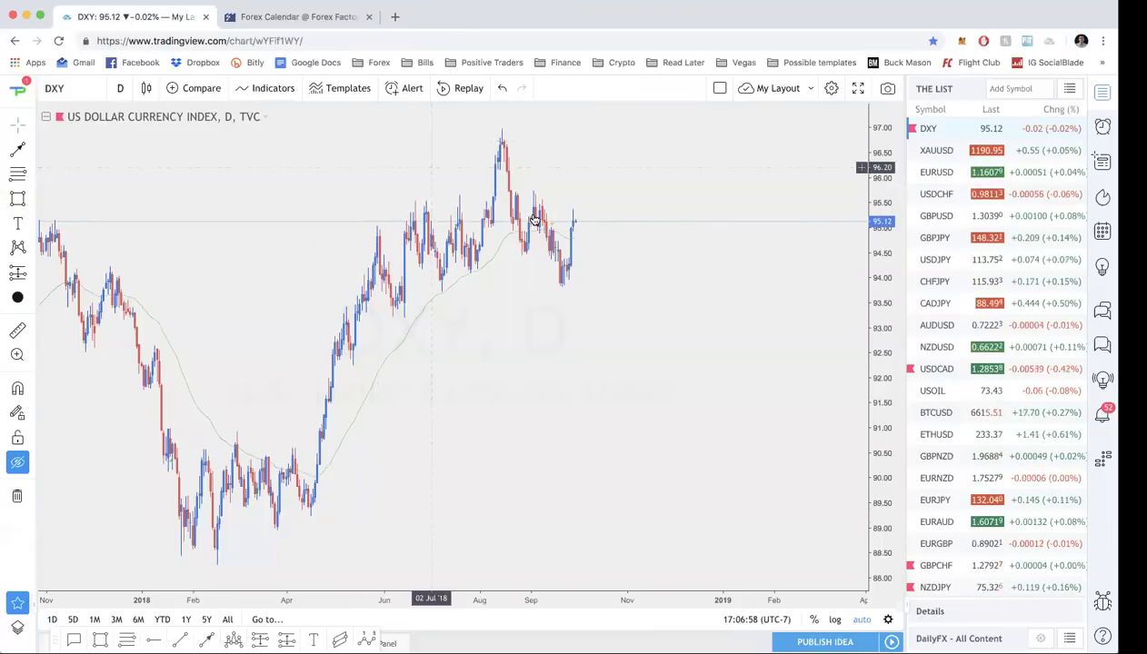
scroll(536, 223, "up", 3)
scroll(563, 223, "up", 2)
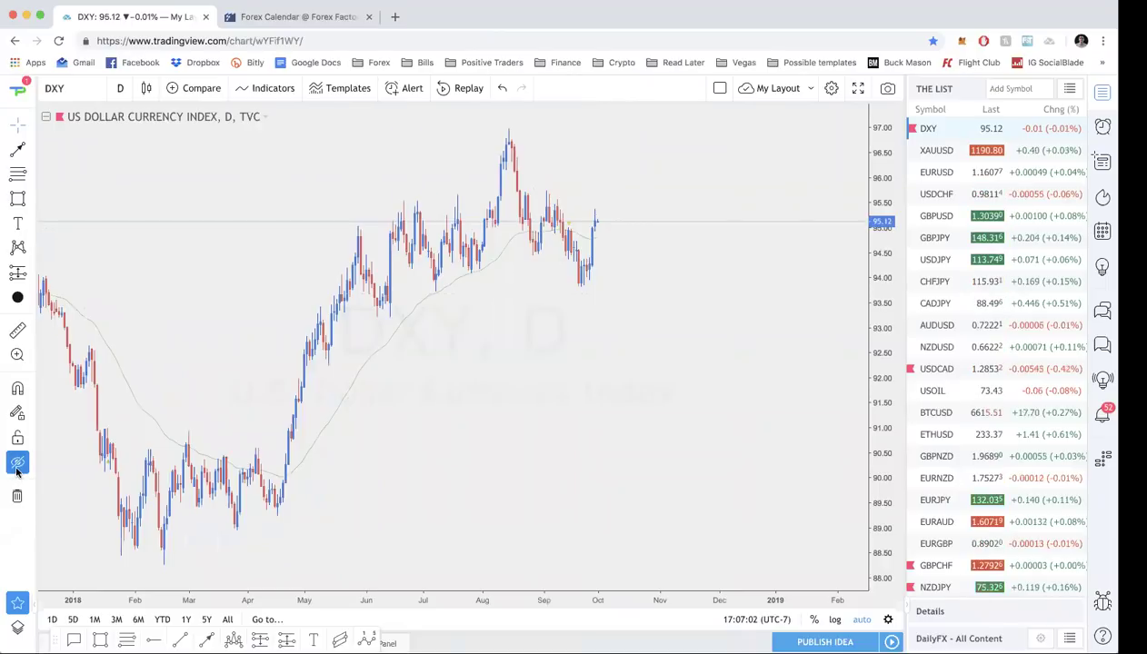
key("ctrl+alt+h")
scroll(257, 468, "up", 2)
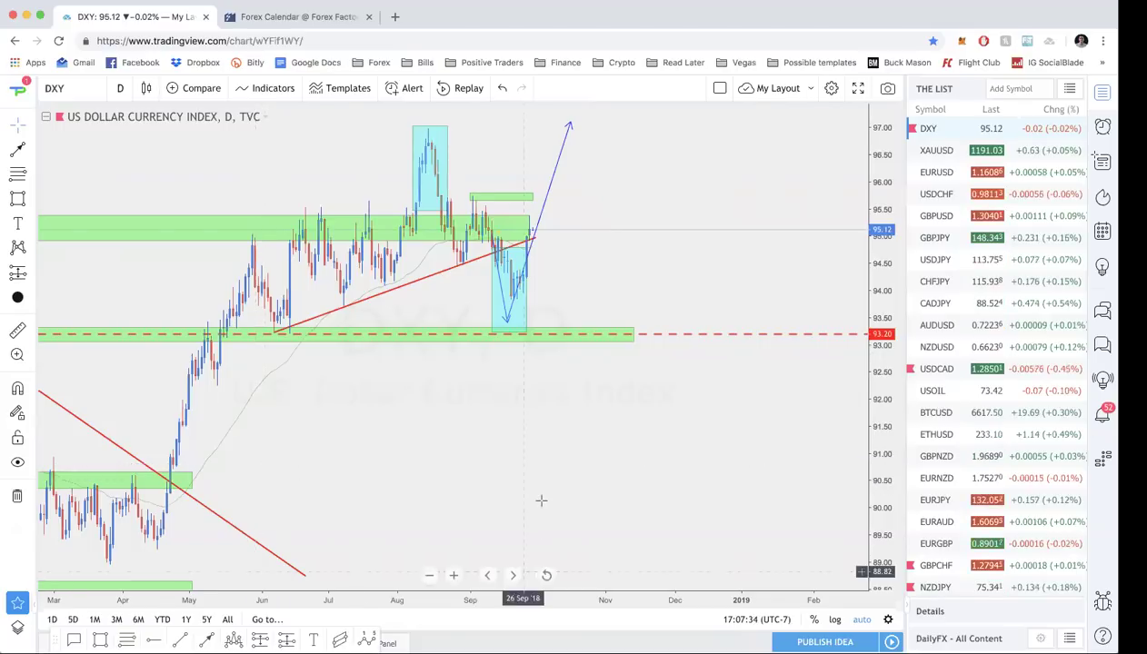
scroll(540, 502, "up", 4)
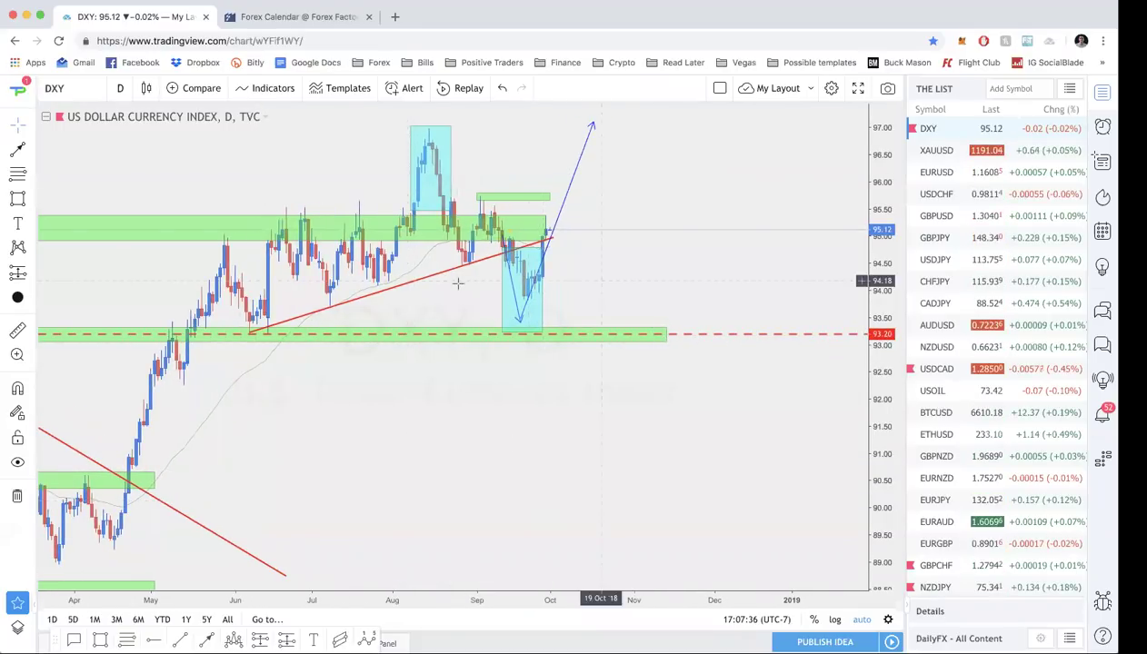
mouse_move(506, 233)
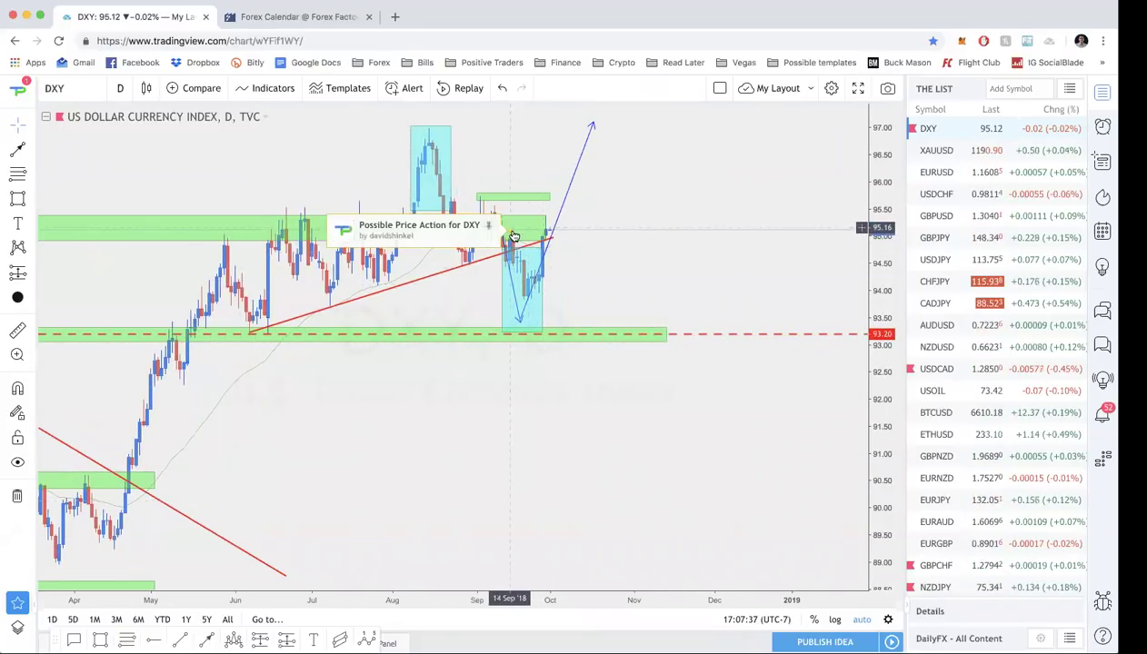
left_click(462, 229)
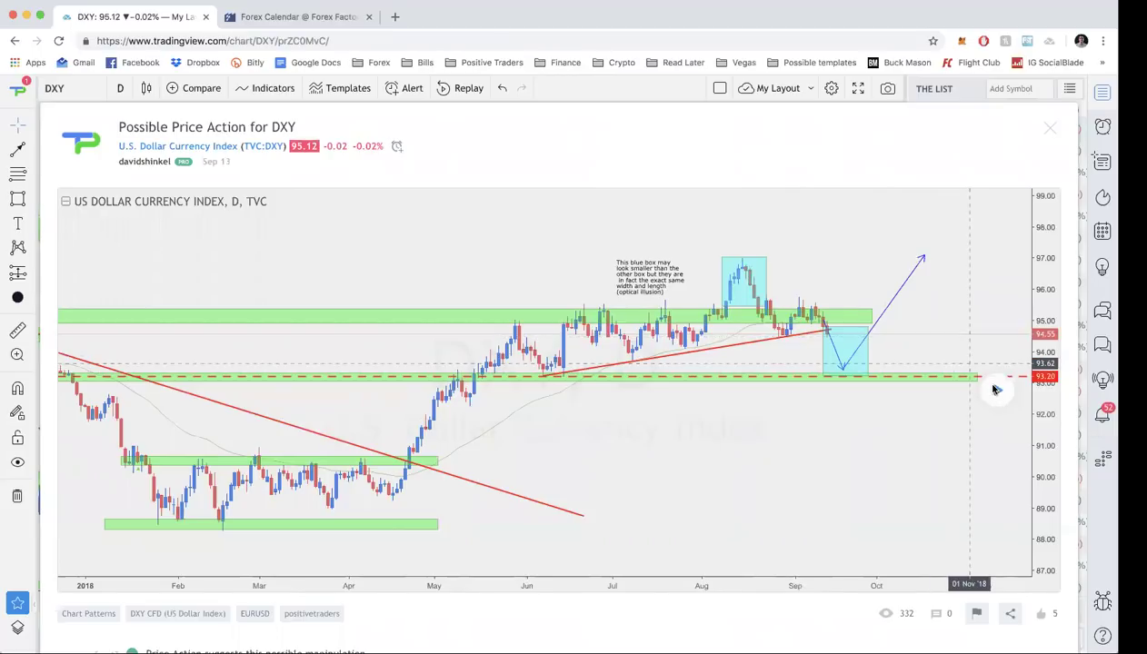
left_click_drag(995, 389, 931, 361)
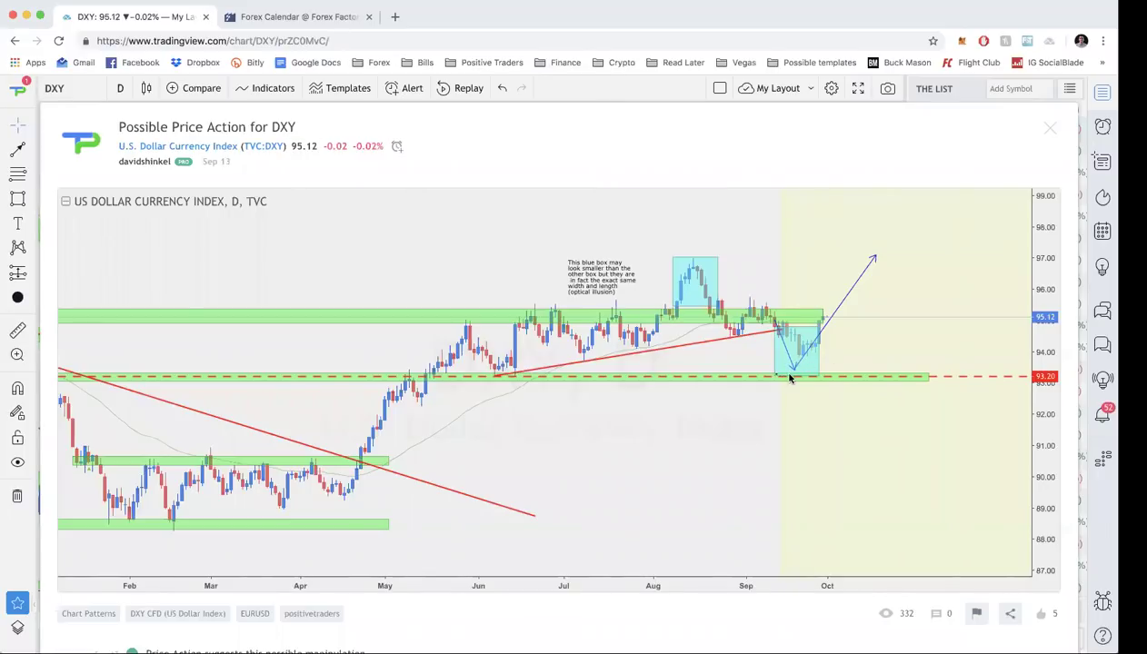
left_click_drag(825, 375, 866, 374)
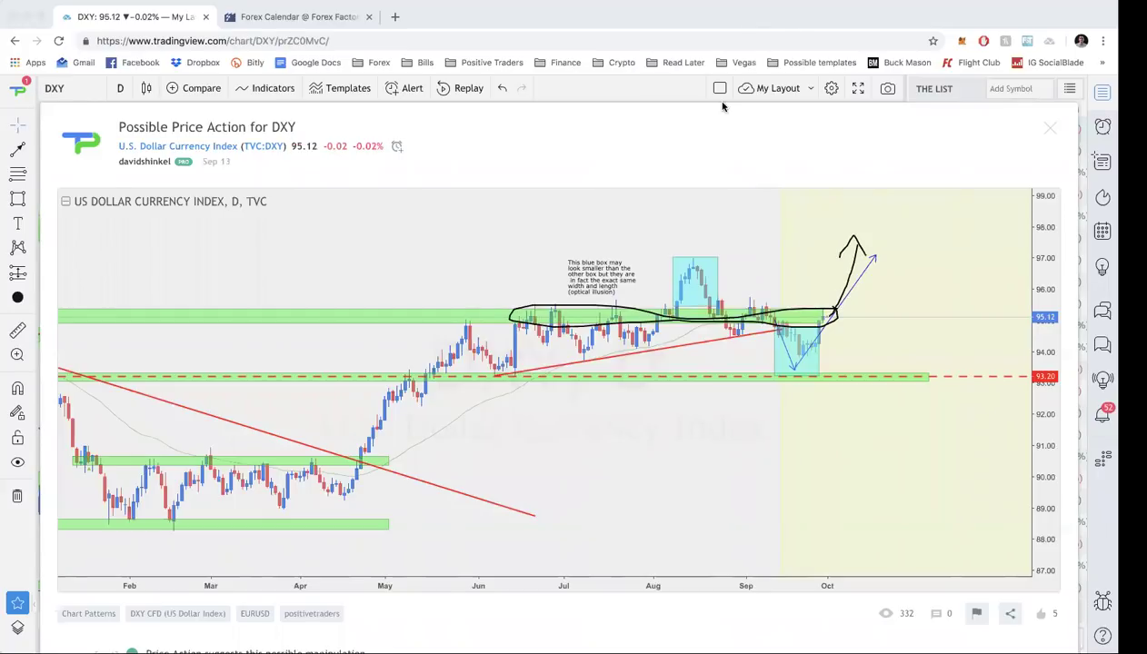
key("Escape")
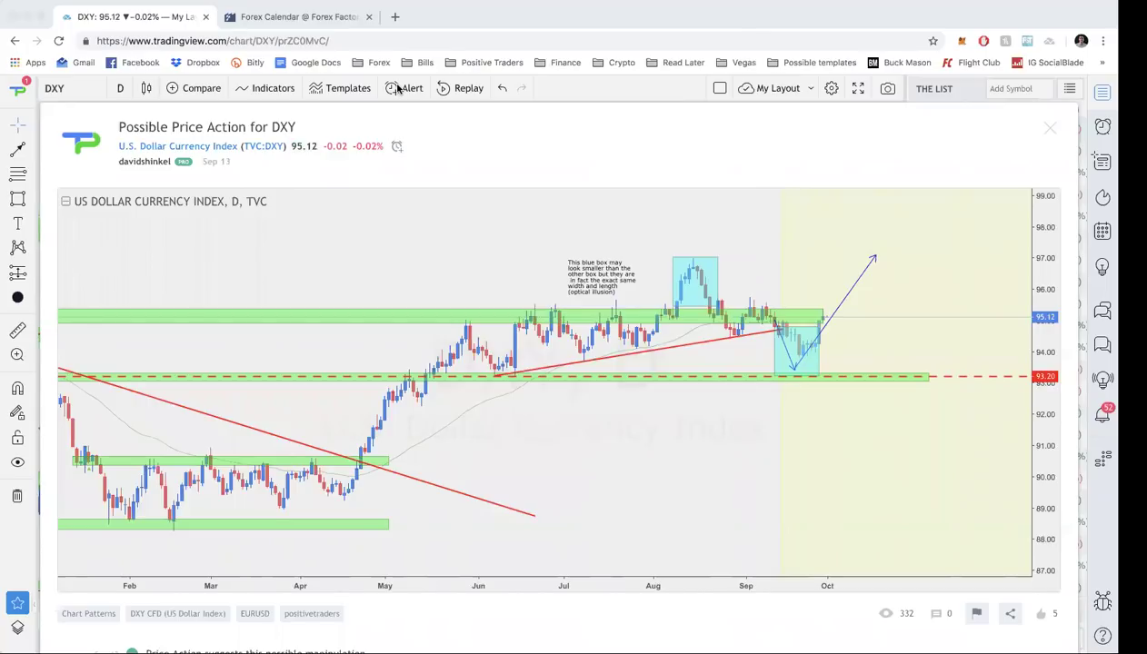
left_click(1052, 130)
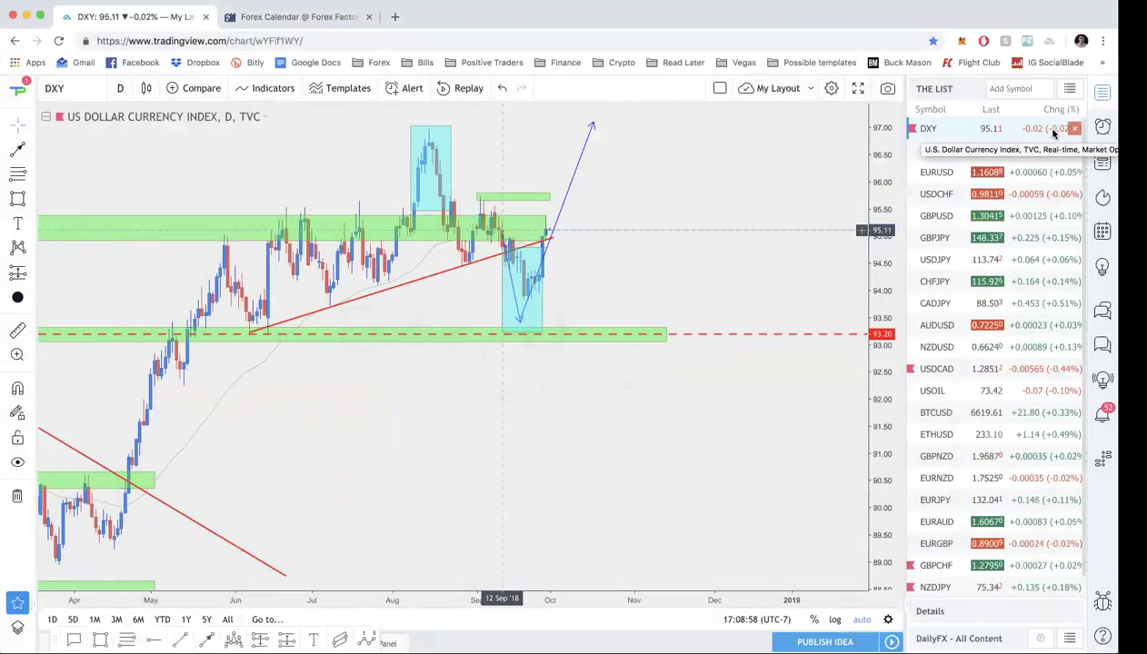
scroll(688, 423, "down", 2)
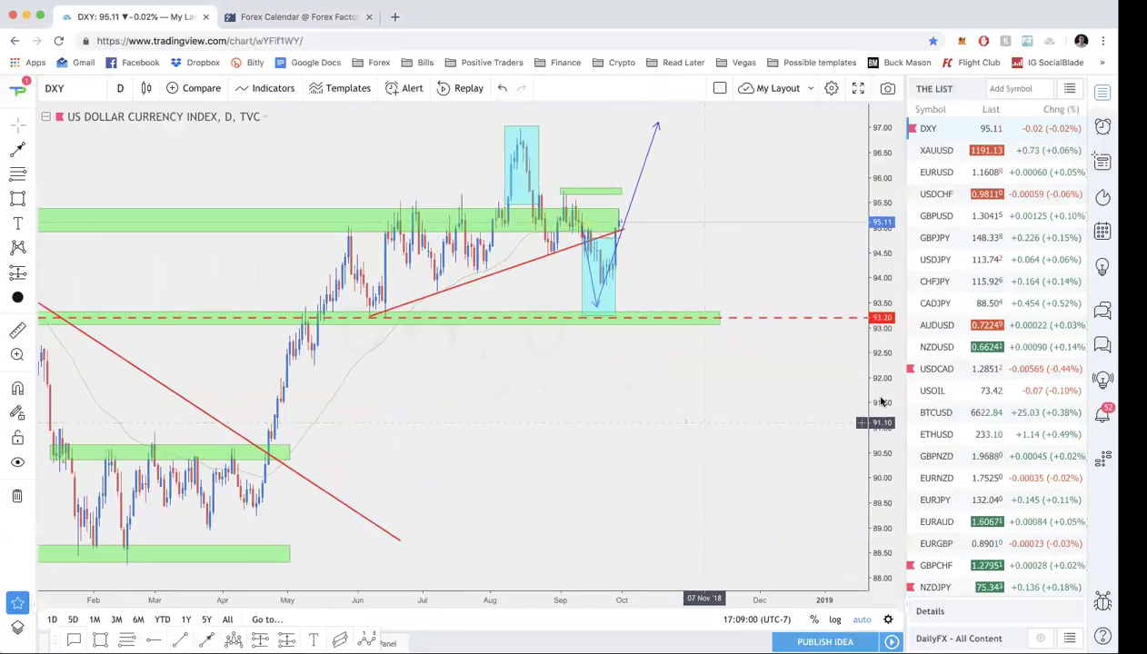
left_click(936, 368)
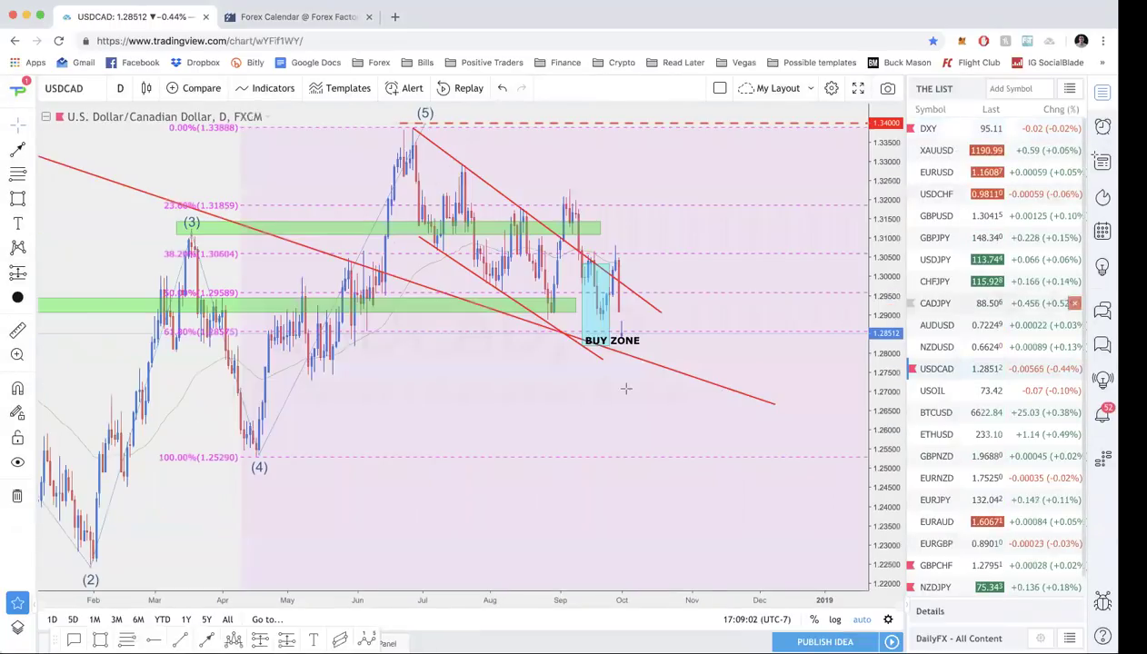
scroll(625, 388, "up", 3)
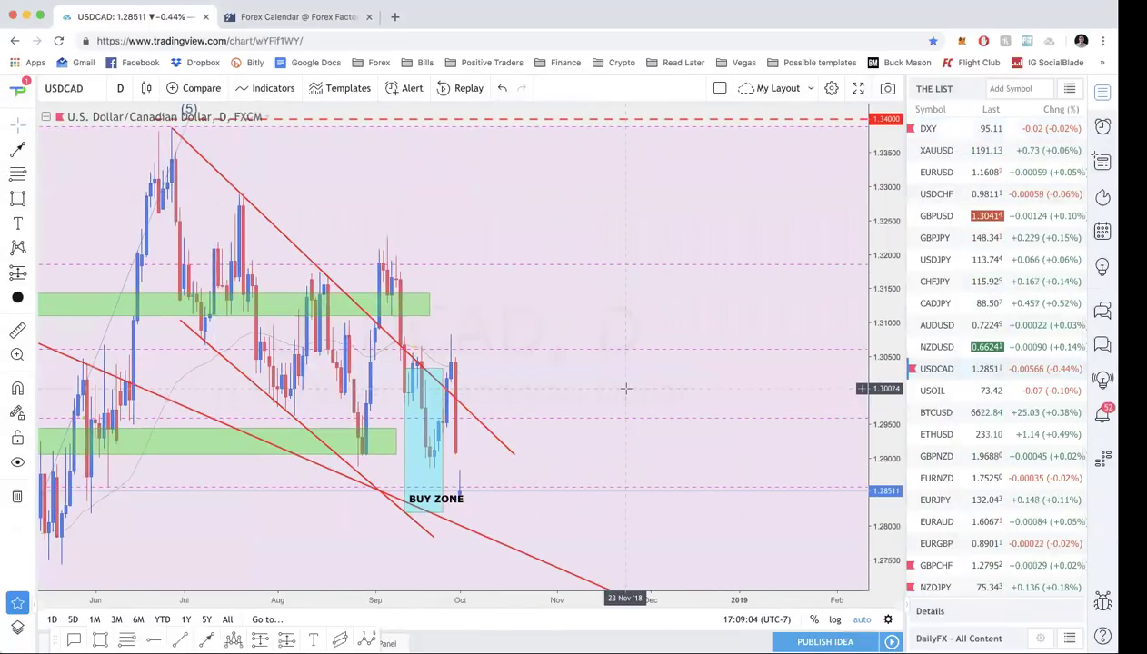
type("4h")
key("Return")
scroll(473, 323, "down", 4)
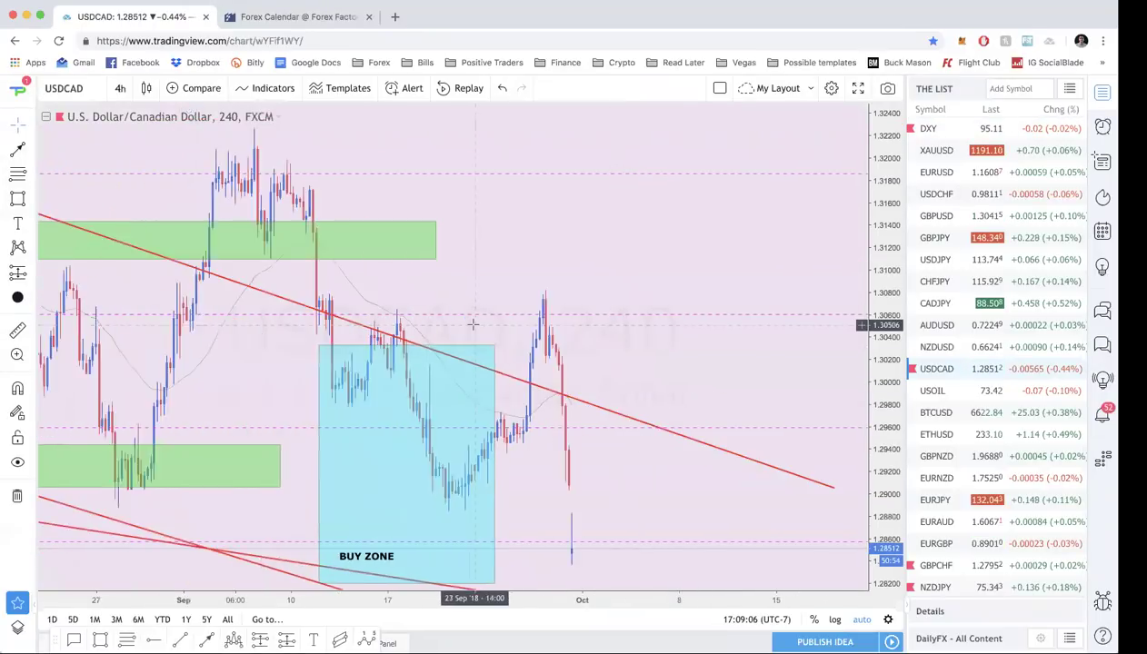
type("d")
key("Return")
scroll(470, 318, "up", 2)
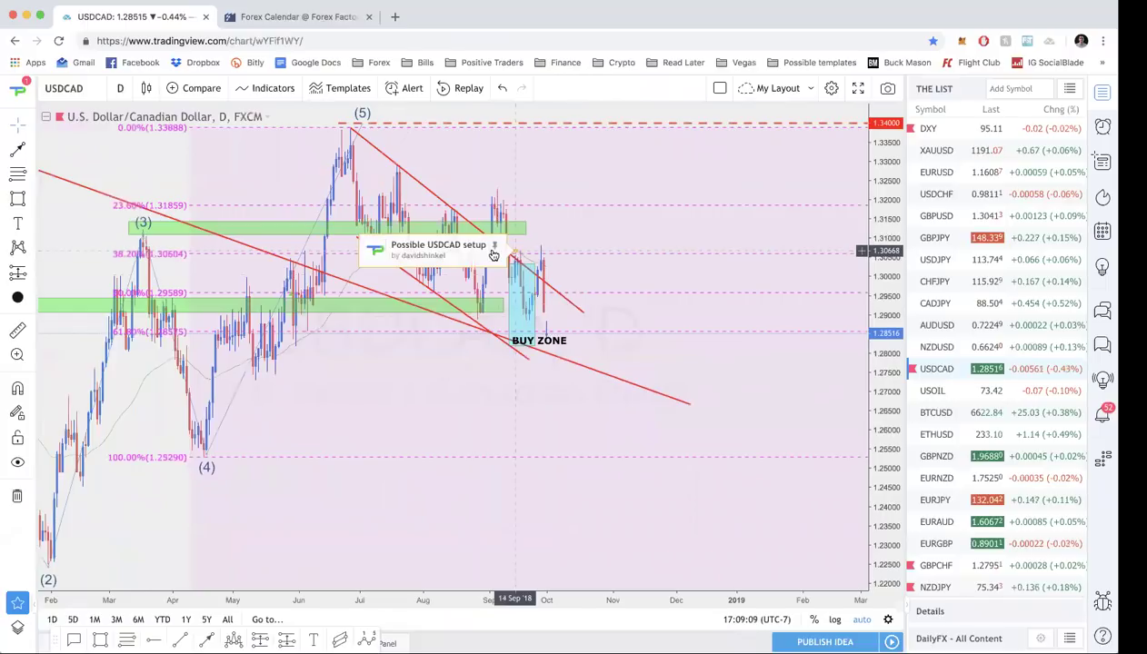
left_click(472, 248)
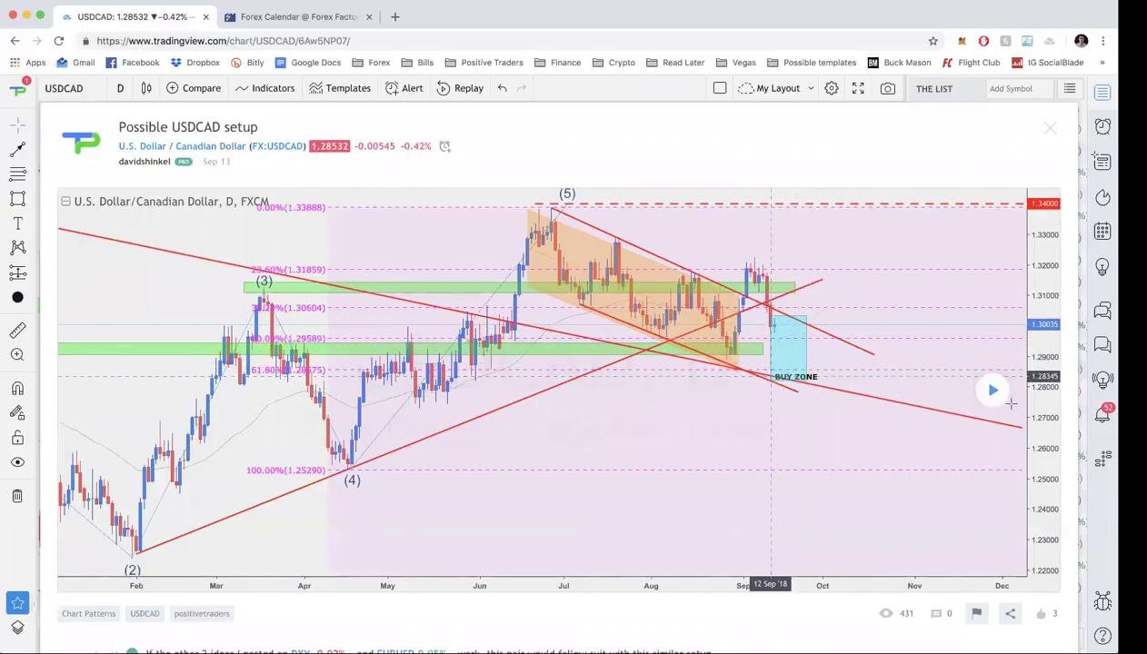
left_click(991, 390)
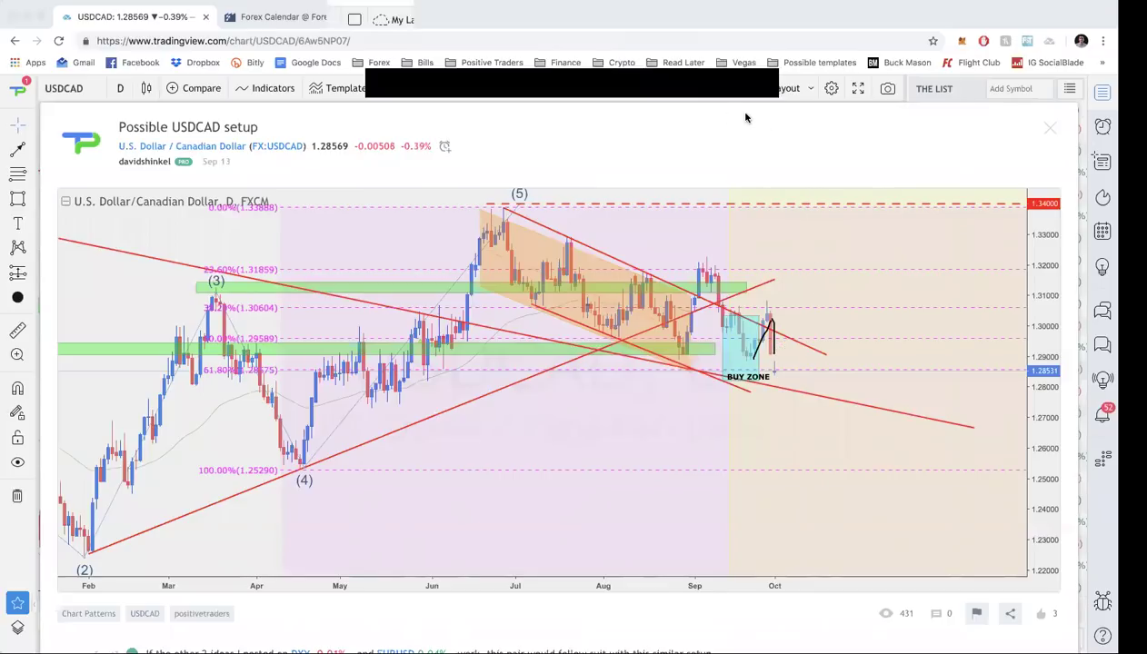
Check the Sep 28, 2018 Canadian GDP m/m result (0.2% actual) on Forex Factory, then return to USDCAD
left_click(271, 17)
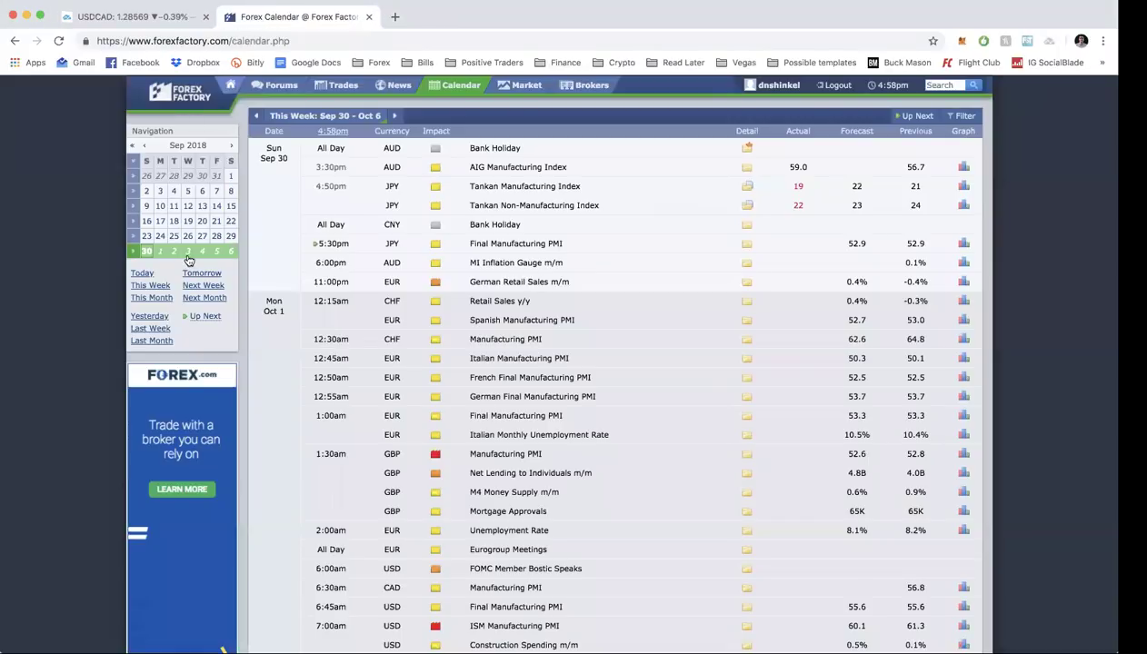
left_click(217, 237)
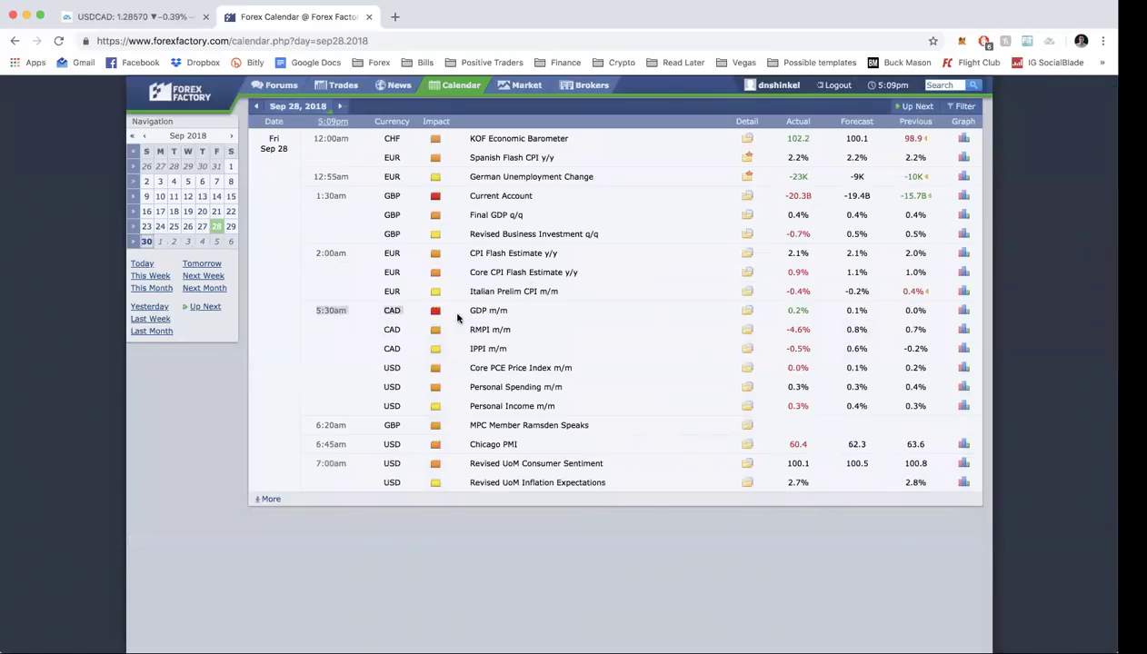
left_click_drag(457, 316, 575, 329)
left_click_drag(712, 329, 835, 320)
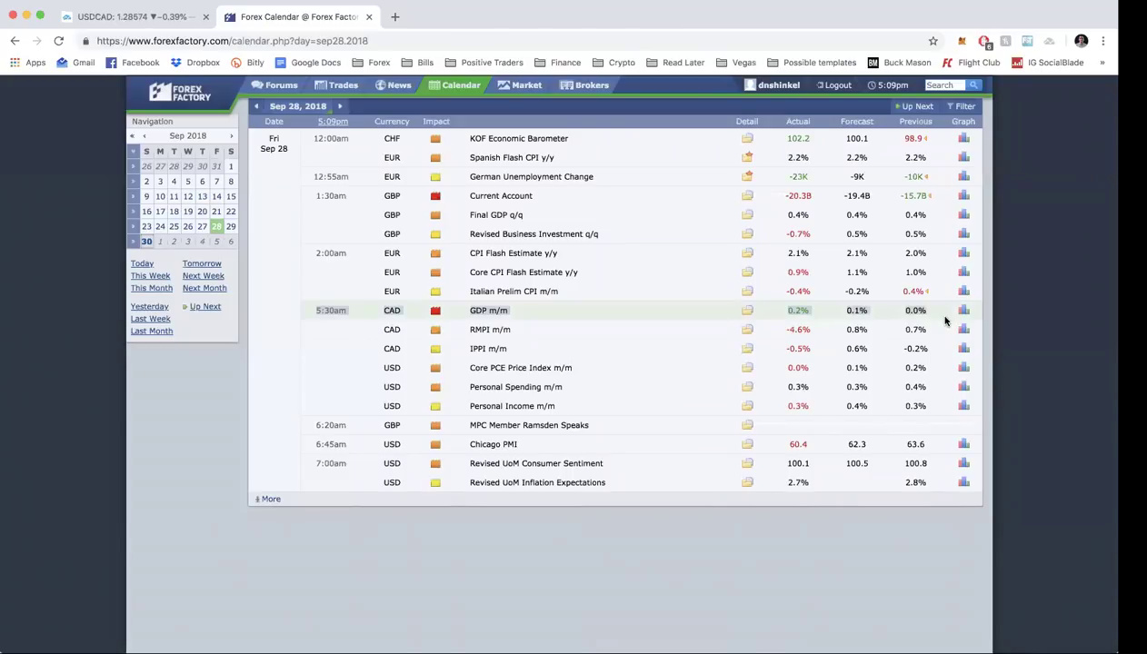
left_click(91, 18)
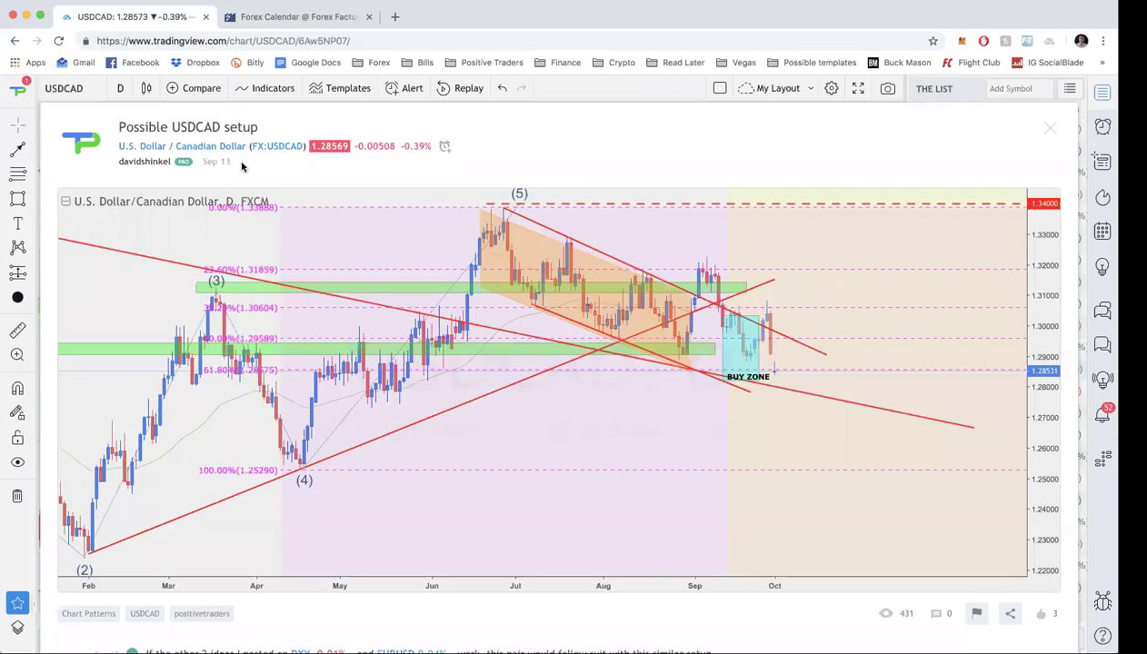
Close the USDCAD idea view and switch the chart to the 4-hour (240) interval
left_click(1050, 131)
scroll(599, 371, "up", 4)
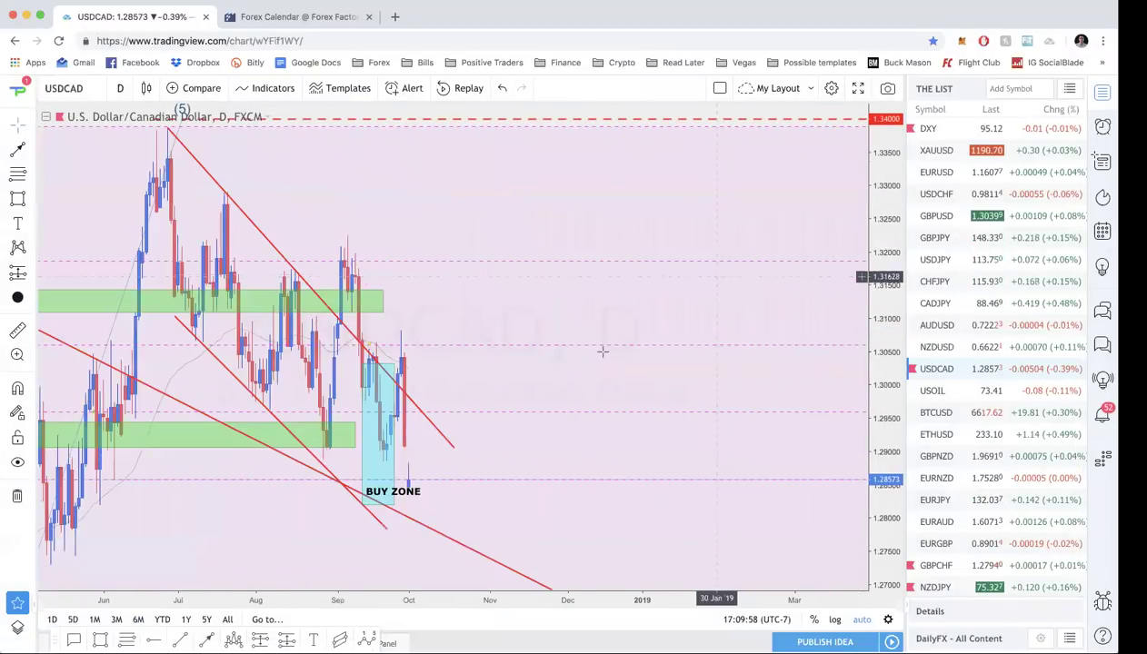
type("240")
key("Return")
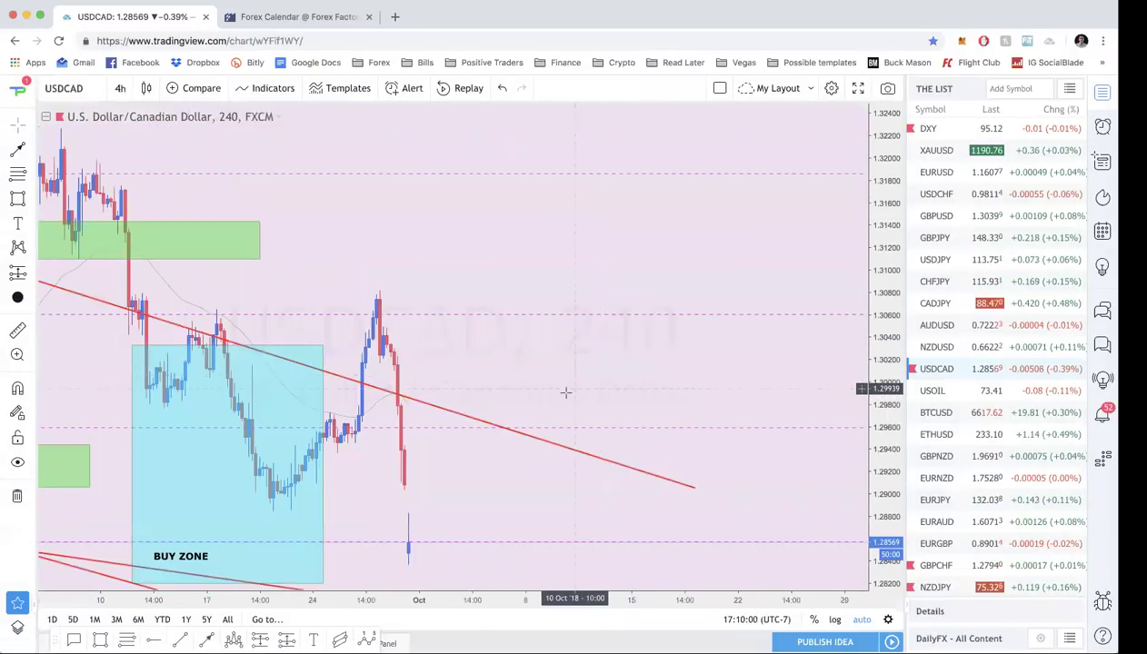
scroll(595, 339, "up", 3)
scroll(595, 339, "down", 1)
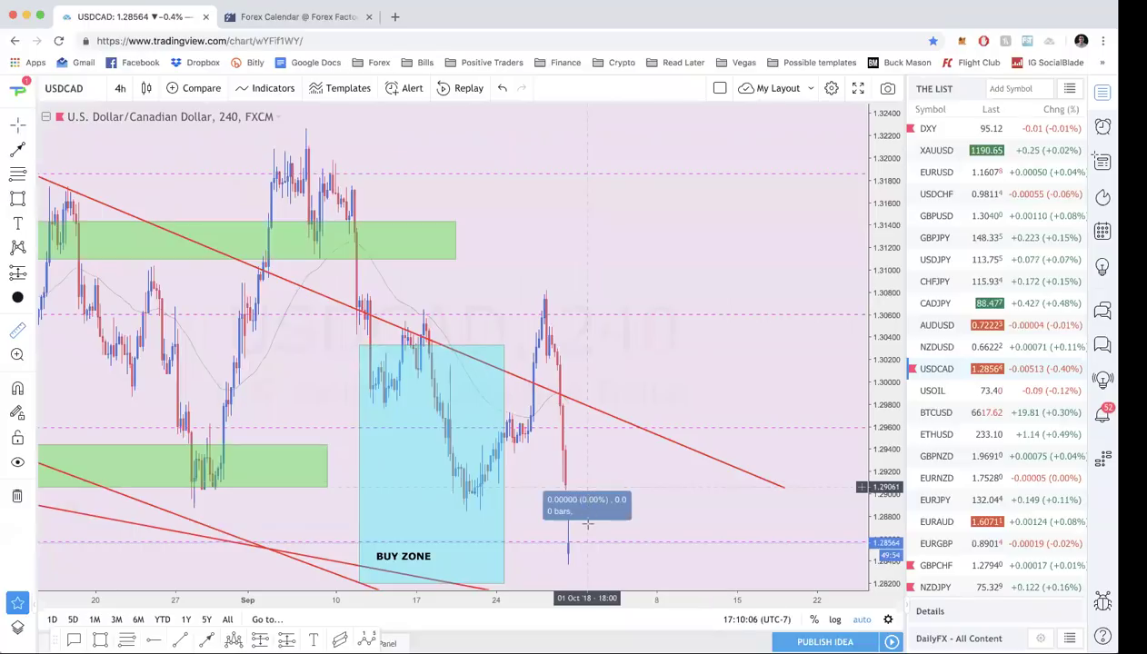
Measure the latest 4-hour price drop, then return USDCAD to the daily (1D) interval
left_click(586, 488, "shift")
left_click(582, 545)
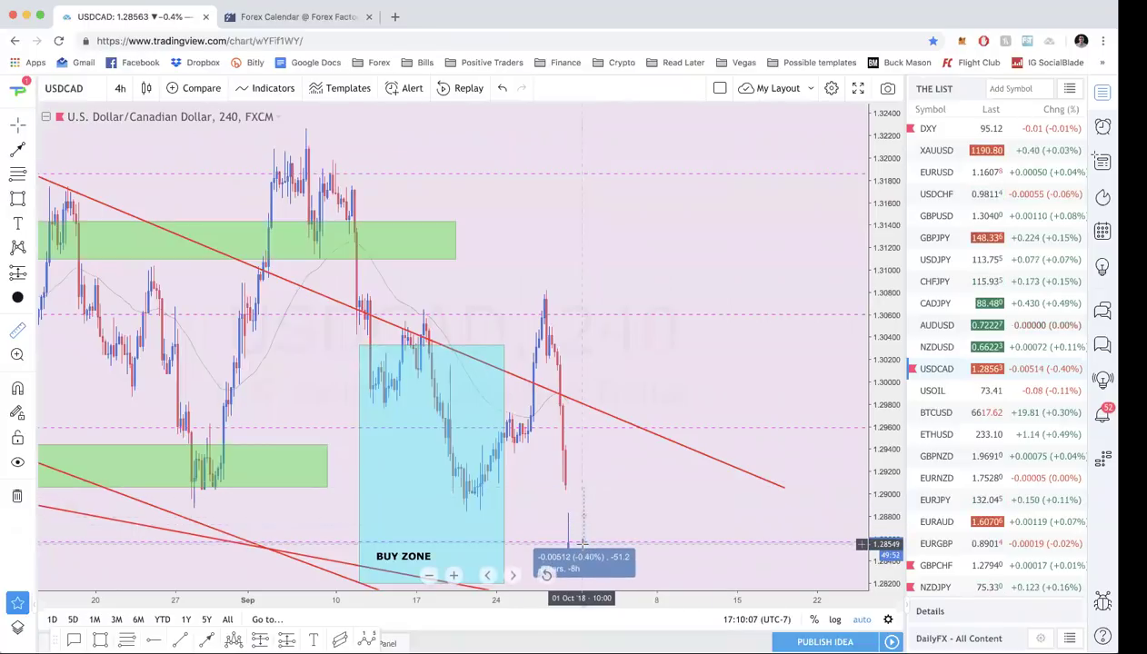
left_click(601, 523)
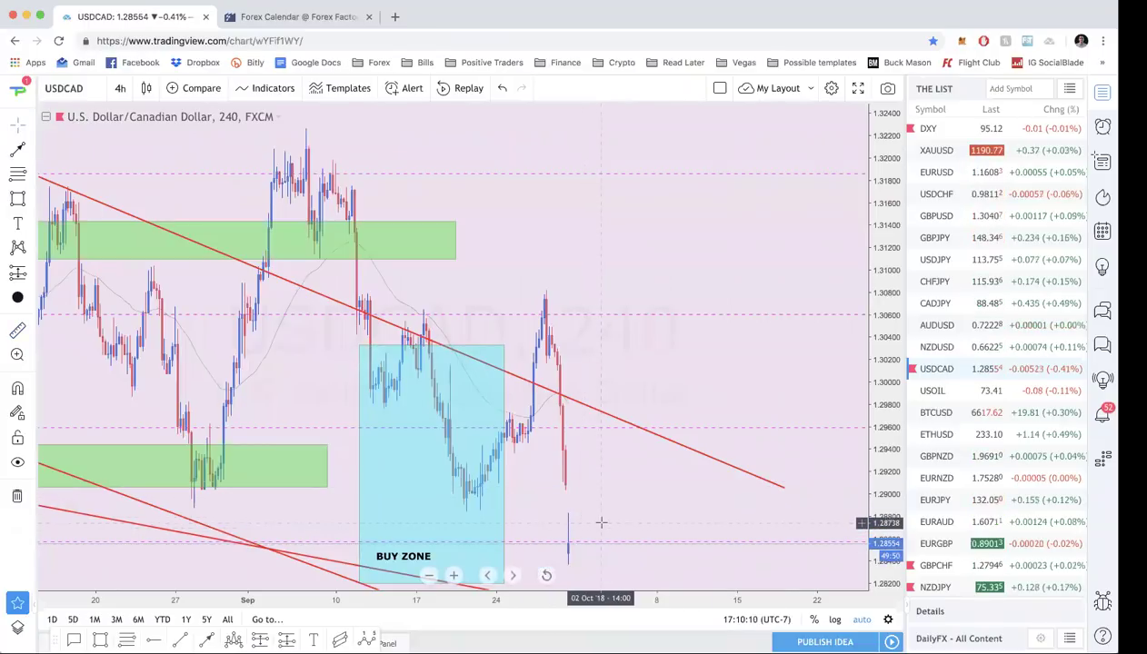
type("1D")
key("Return")
scroll(506, 400, "up", 2)
scroll(506, 400, "left", 3)
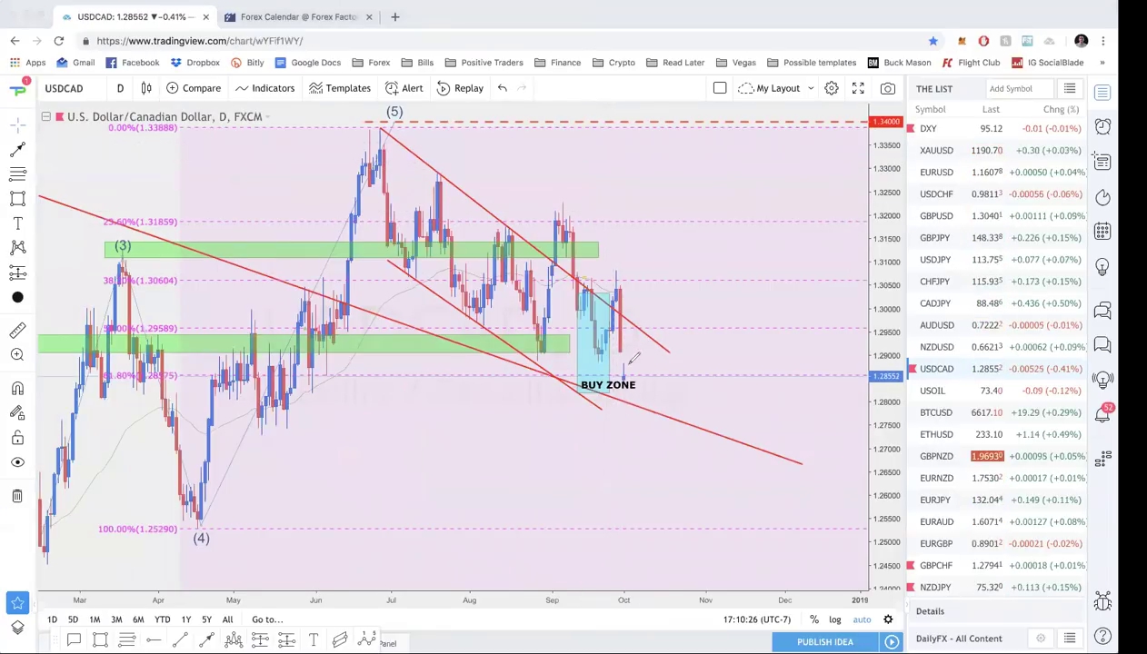
left_click_drag(625, 375, 641, 343)
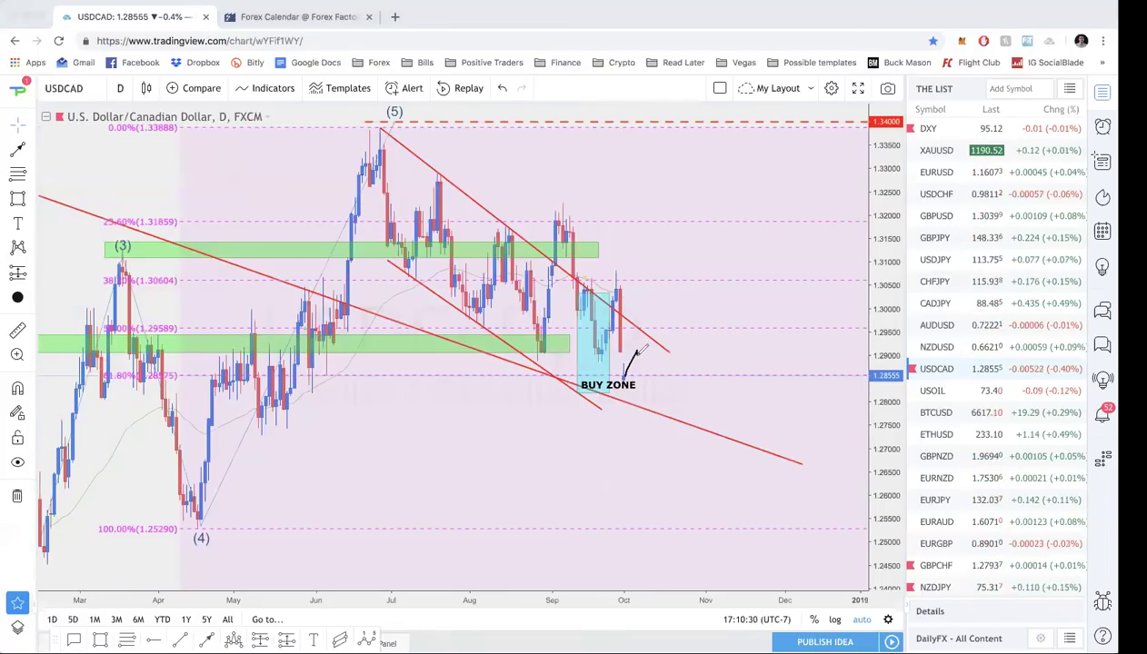
mouse_move(643, 389)
left_mouse_down()
mouse_move(634, 406)
mouse_move(651, 405)
left_mouse_up()
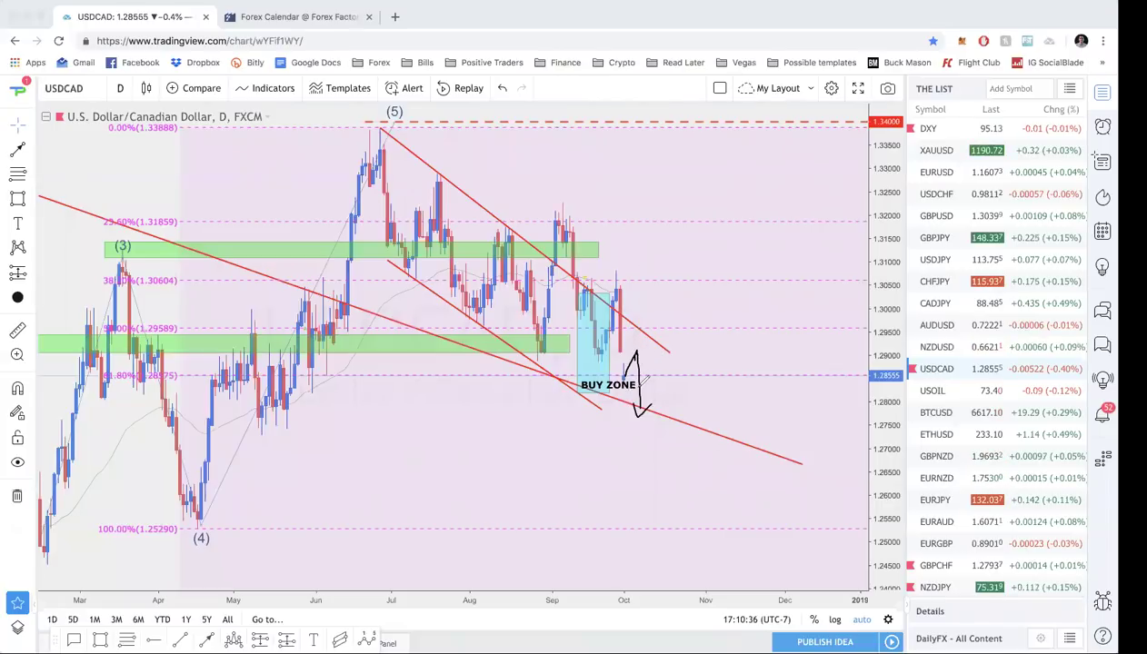
mouse_move(641, 414)
left_mouse_down()
mouse_move(644, 483)
mouse_move(760, 186)
mouse_move(772, 94)
left_mouse_up()
left_click_drag(747, 141, 790, 148)
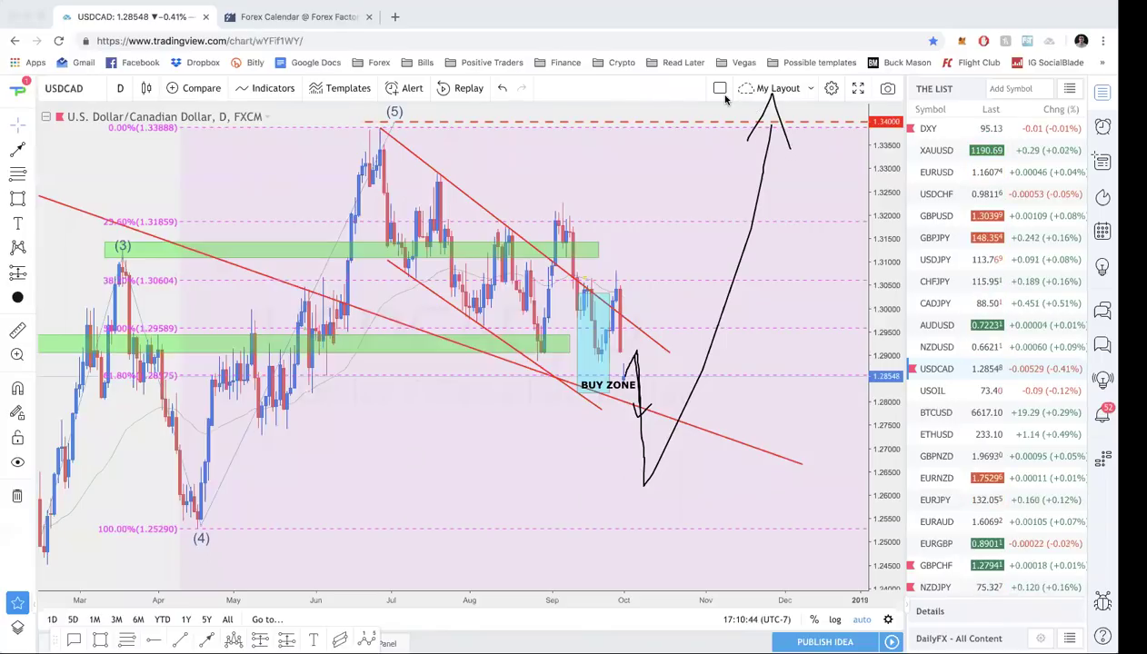
mouse_move(808, 100)
left_mouse_down()
mouse_move(659, 168)
mouse_move(603, 464)
mouse_move(828, 300)
mouse_move(815, 127)
left_mouse_up()
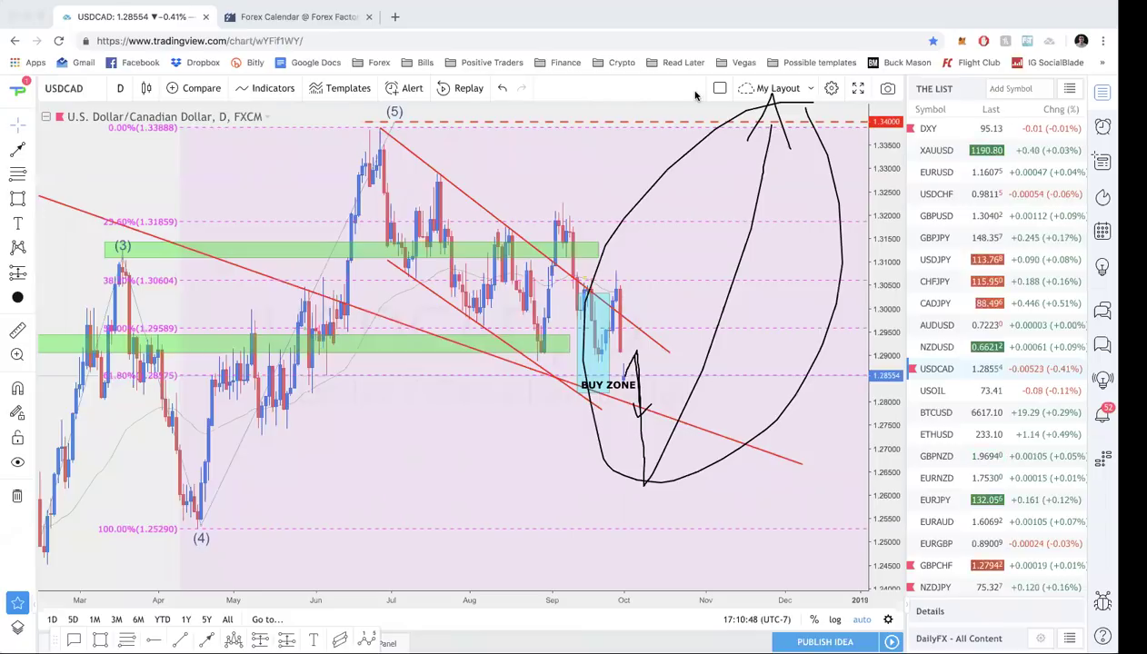
key("Escape")
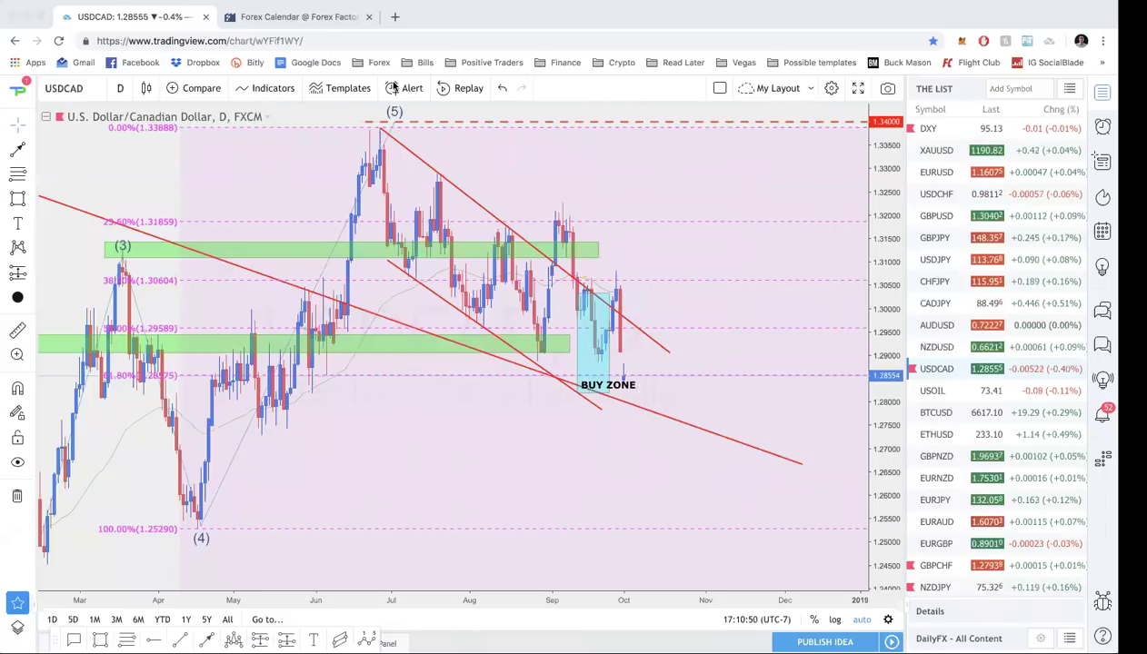
Open the GBPCHF daily chart and zoom in around its long position
left_click(945, 563)
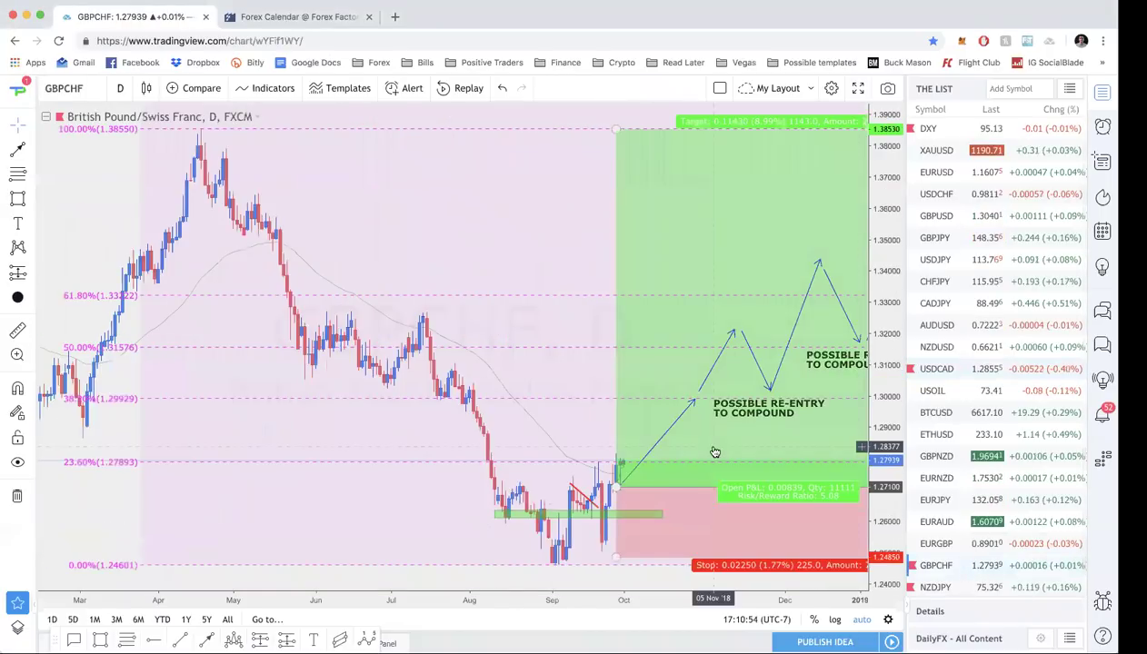
scroll(716, 451, "right", 5)
scroll(716, 452, "up", 3)
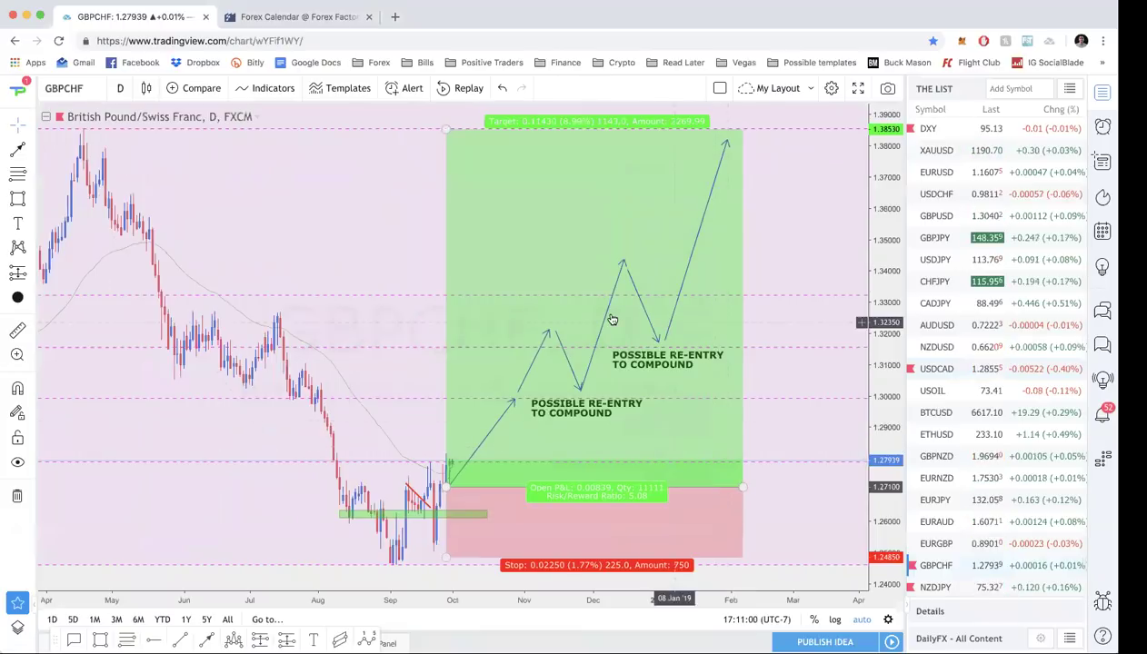
scroll(612, 319, "up", 2)
scroll(613, 320, "up", 2)
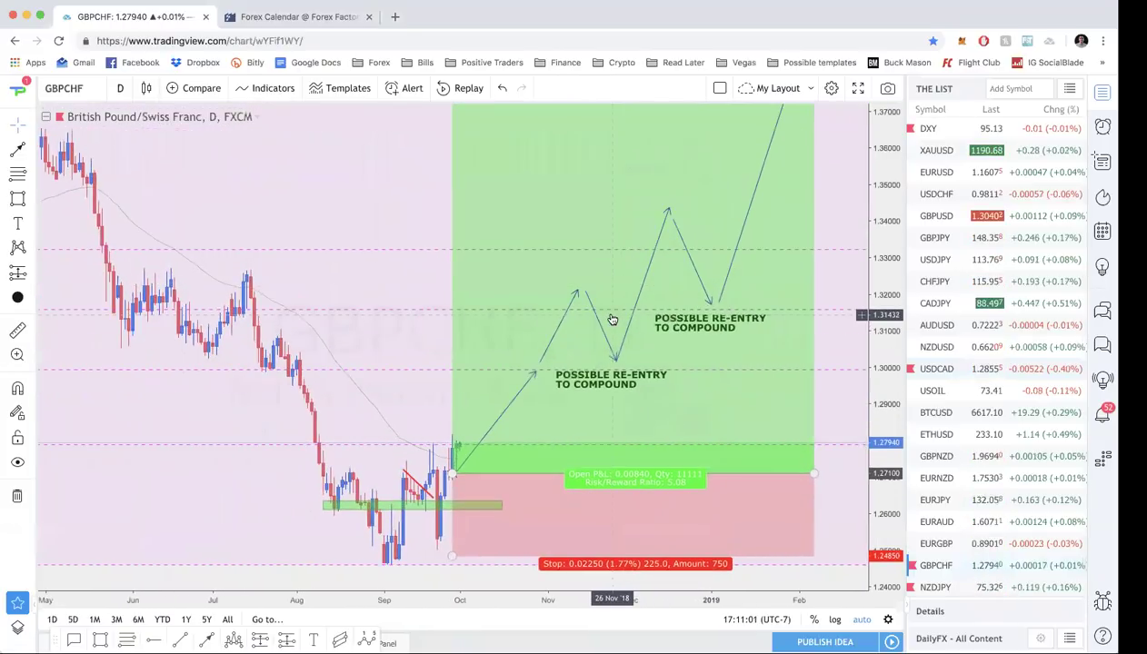
scroll(612, 320, "up", 1)
scroll(612, 320, "down", 1)
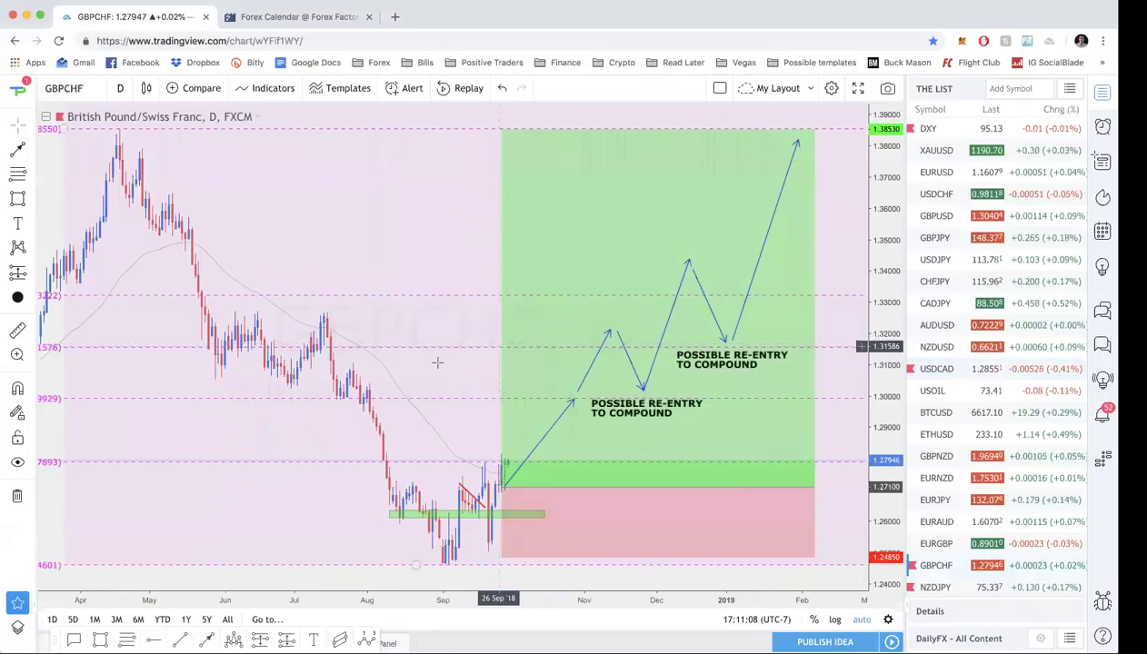
scroll(438, 362, "down", 2)
scroll(437, 362, "up", 1)
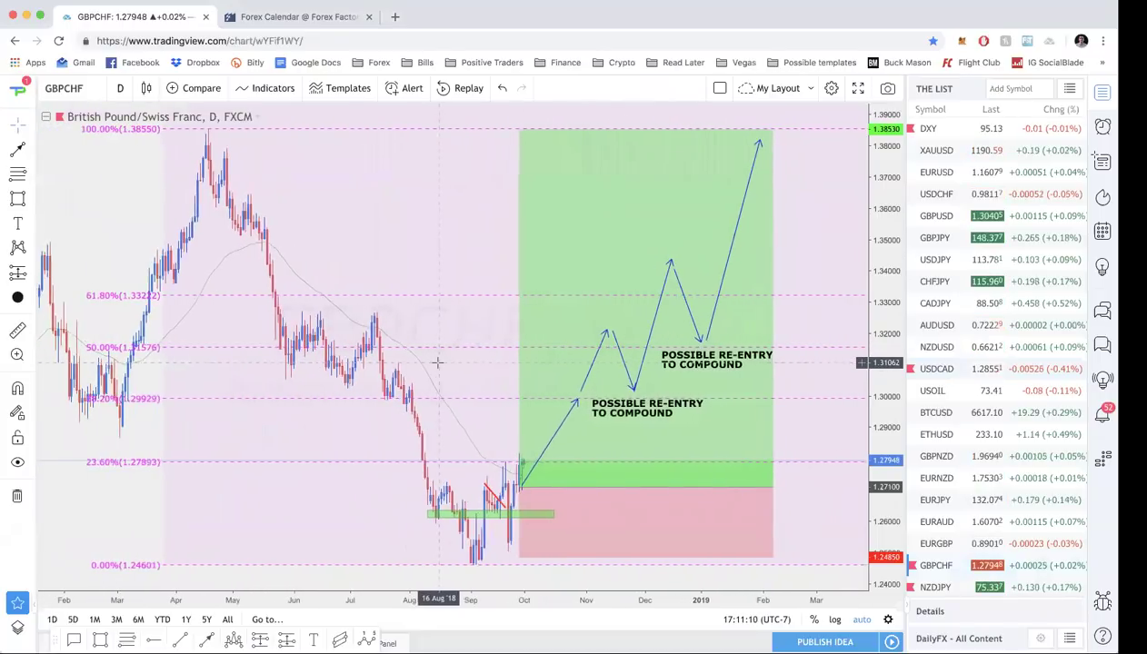
Measure the decline from the April high with the ruler, then dismiss the measurement
left_click(207, 151, "shift")
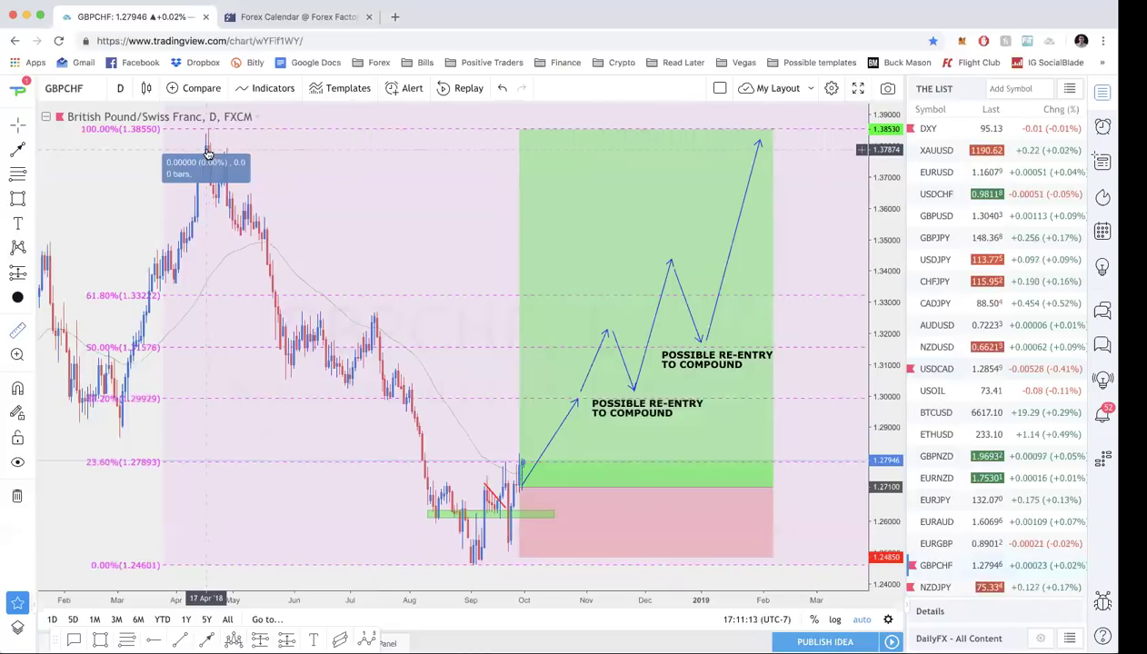
left_click(460, 241)
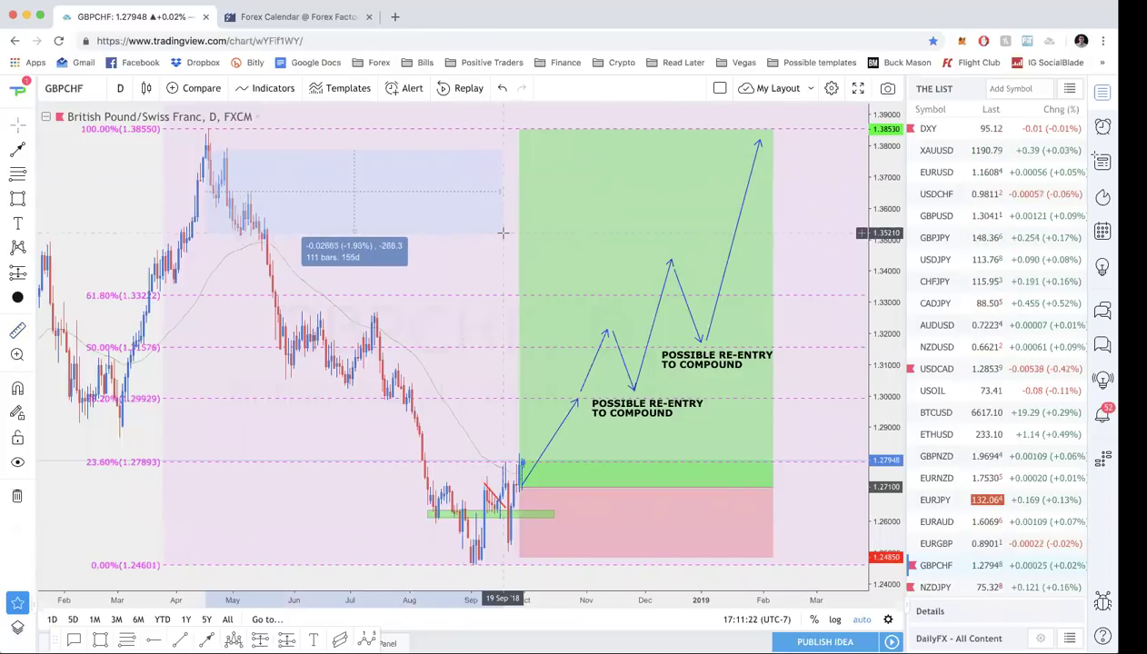
left_click(504, 234)
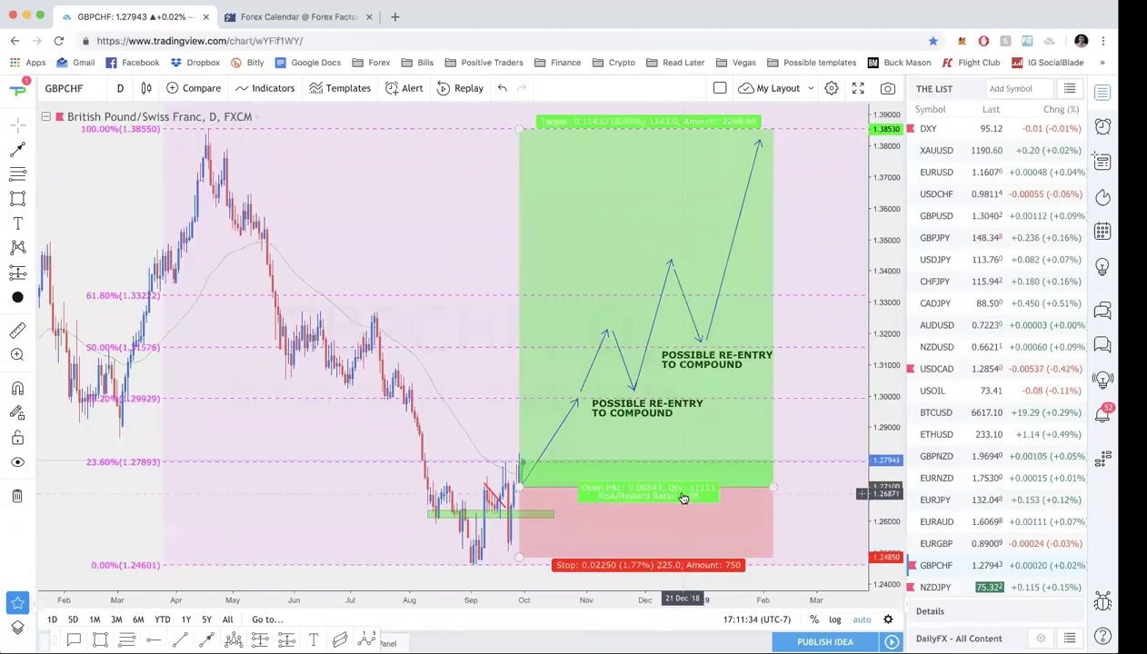
Return the GBPCHF chart to the daily (1D) interval
scroll(683, 499, "up", 3)
scroll(656, 497, "up", 1)
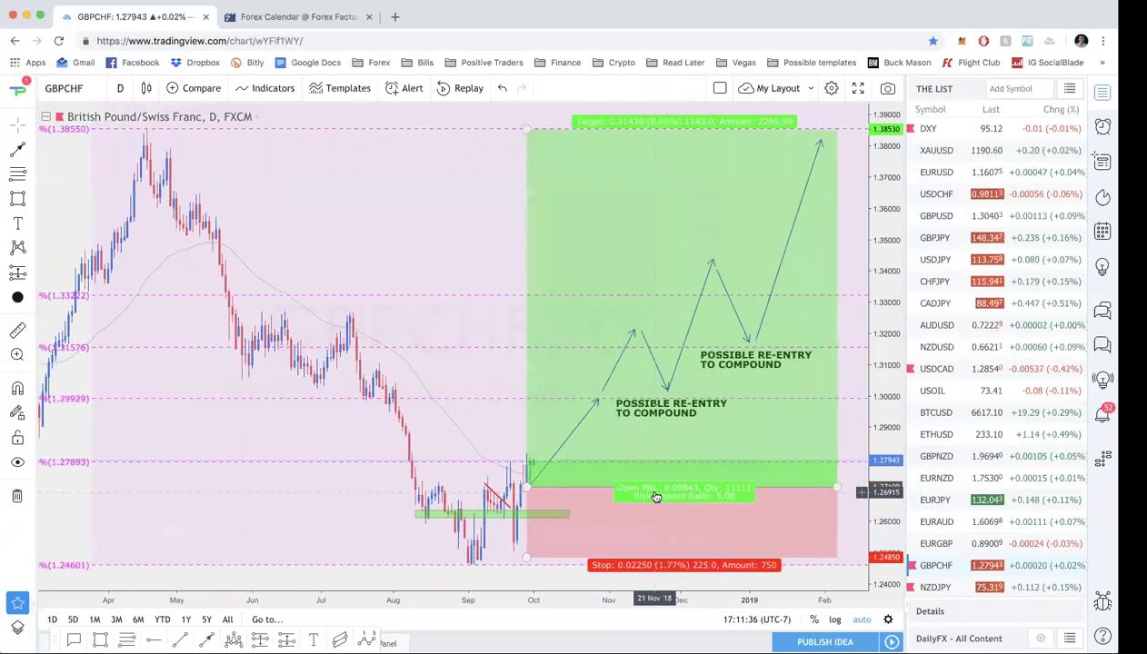
scroll(656, 498, "down", 2)
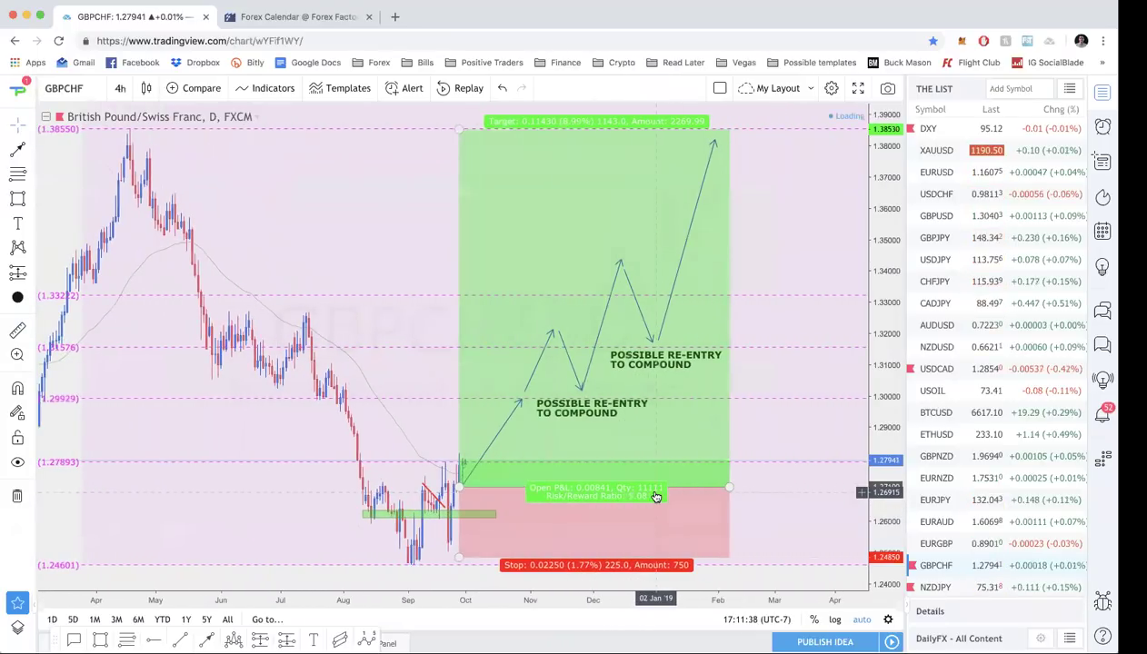
type("1D")
key("Return")
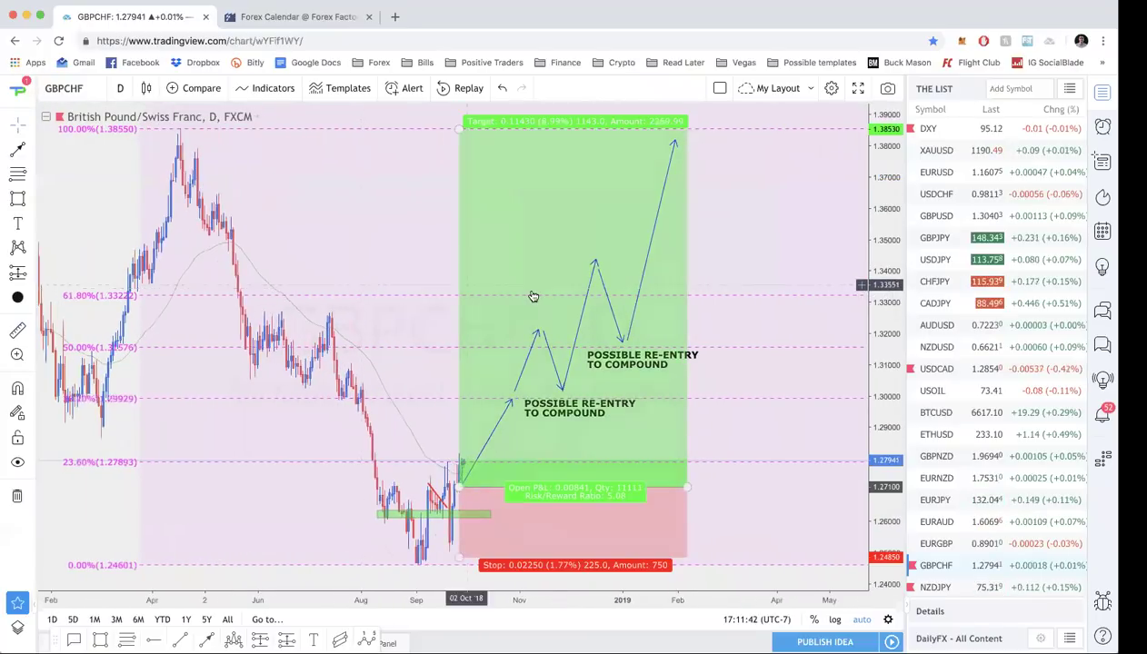
Reveal the long position's figures: 0.02250 risk (1.77%) against a 0.11430 (8.99%) target
scroll(533, 296, "up", 2)
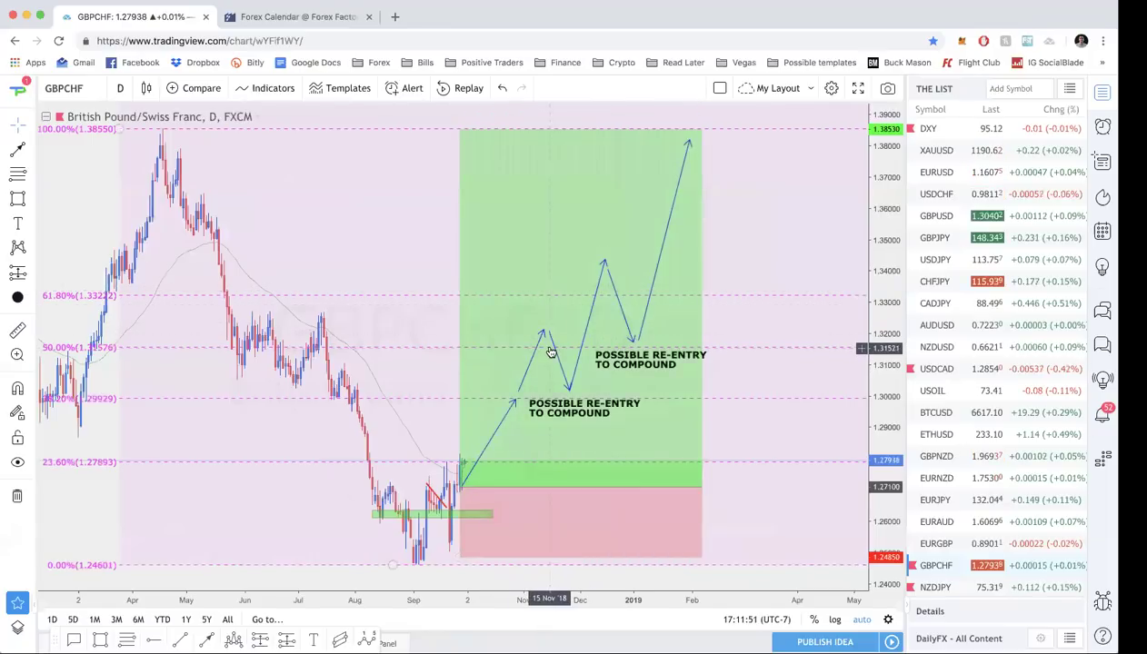
scroll(550, 353, "down", 2)
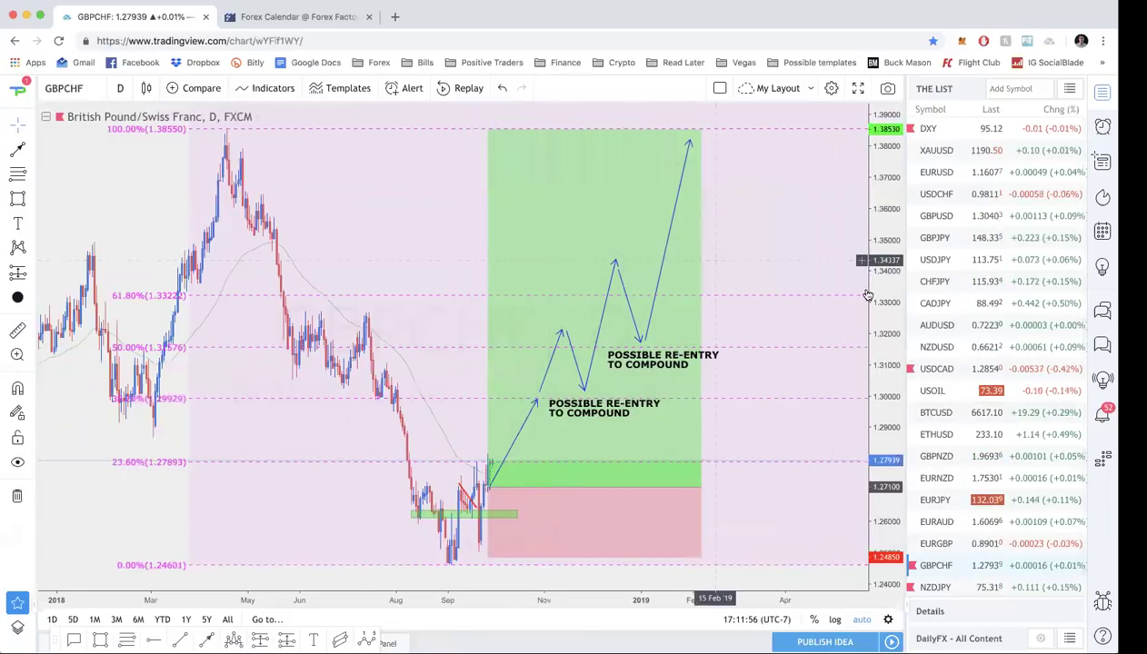
scroll(751, 263, "down", 2)
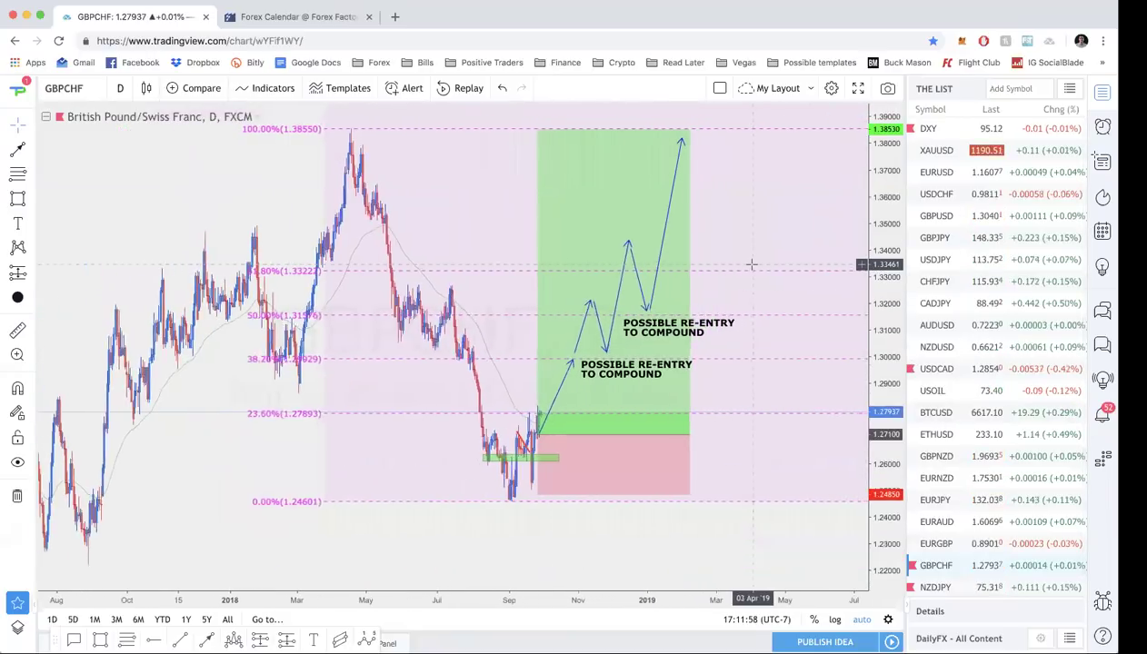
scroll(752, 264, "up", 2)
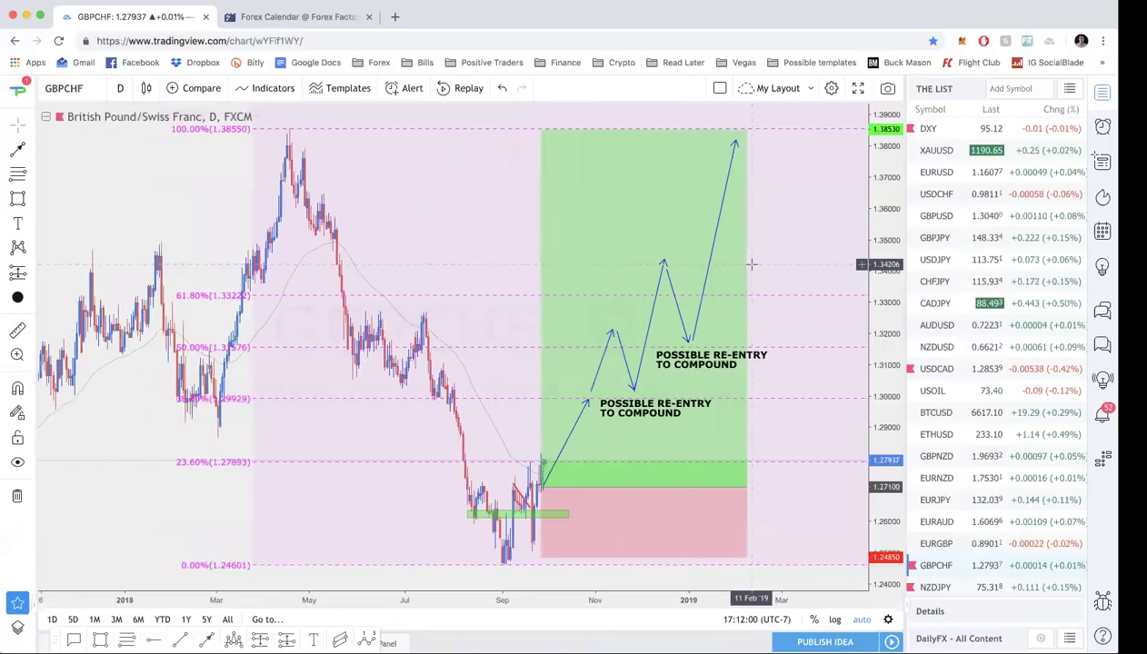
scroll(752, 263, "down", 2)
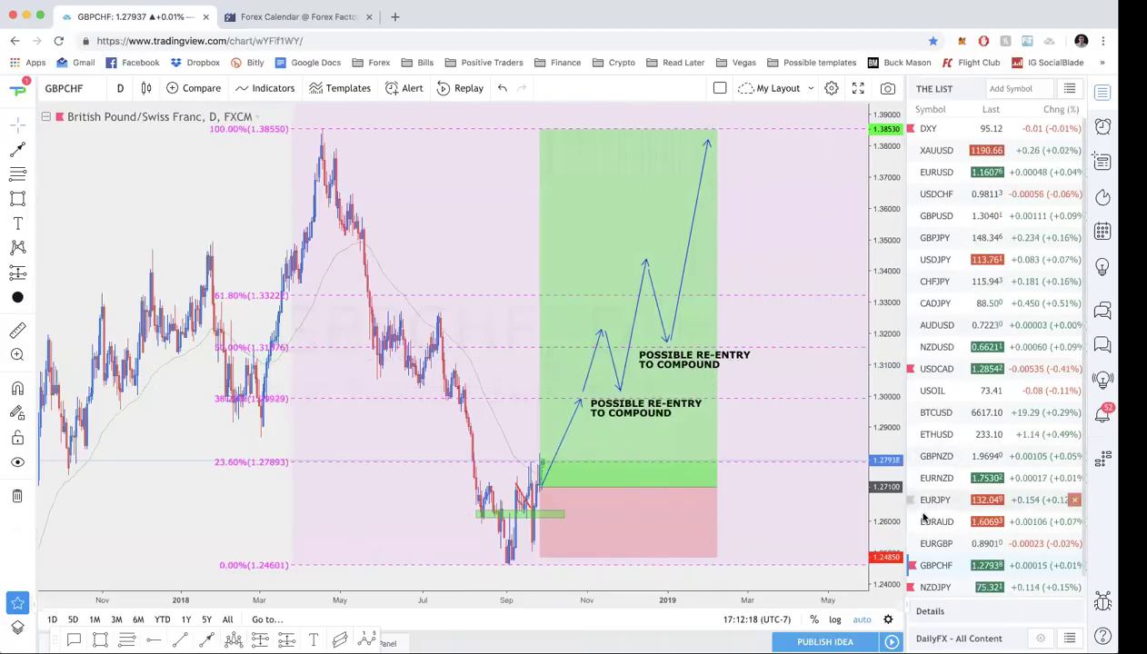
left_click(656, 447)
scroll(656, 447, "up", 5)
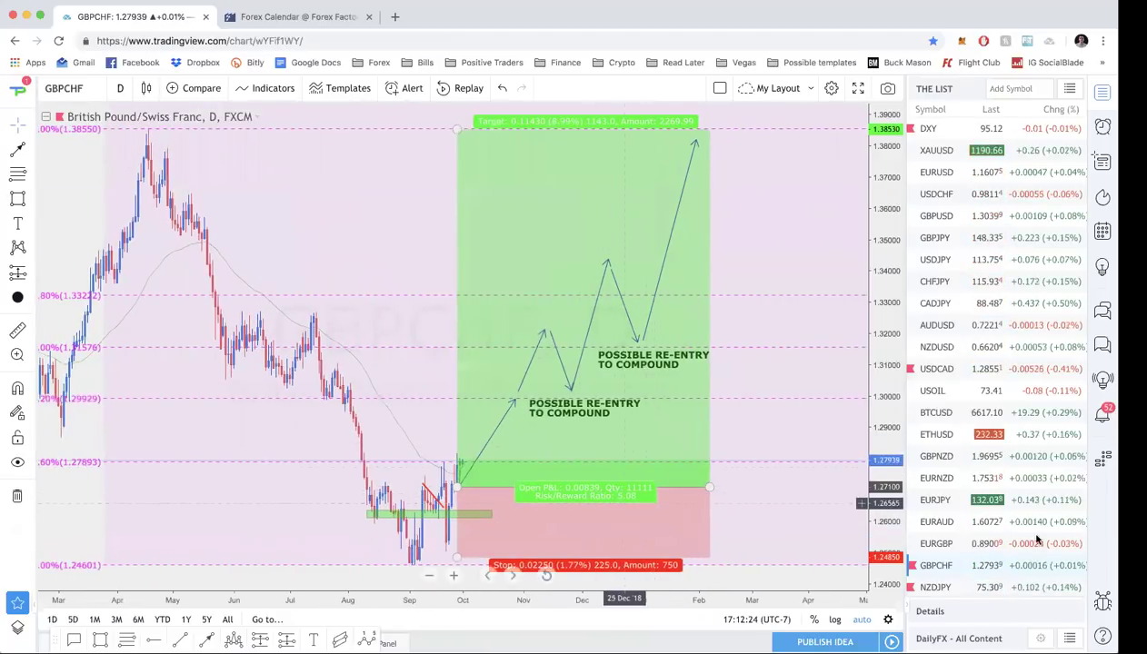
left_click(1025, 591)
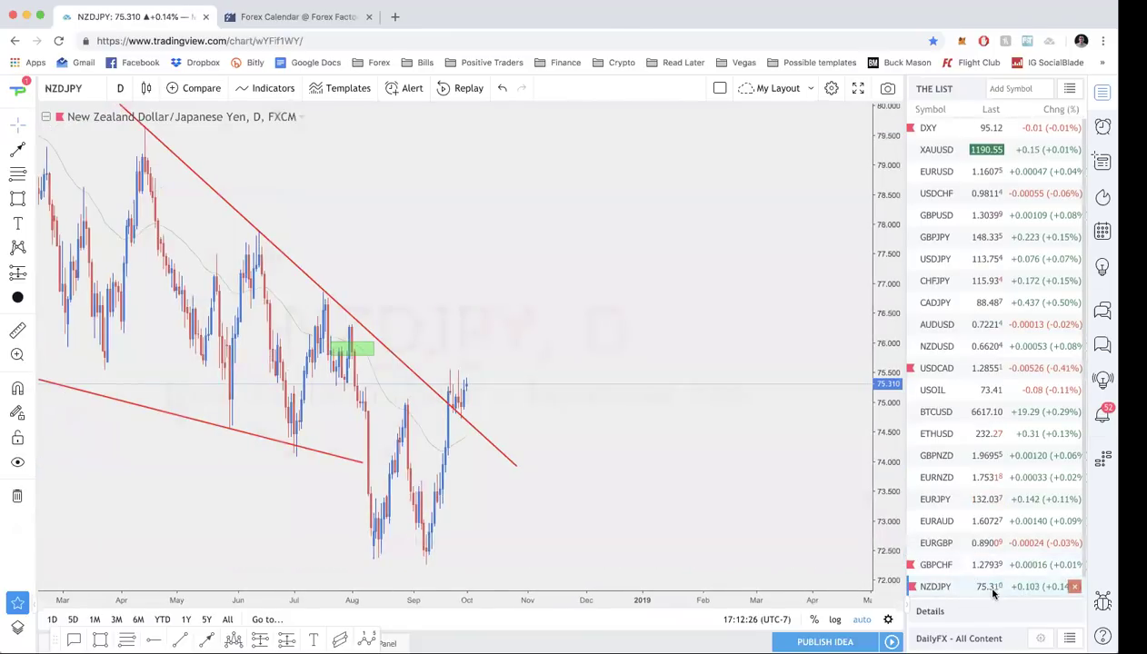
scroll(706, 452, "down", 2)
right_click(706, 456)
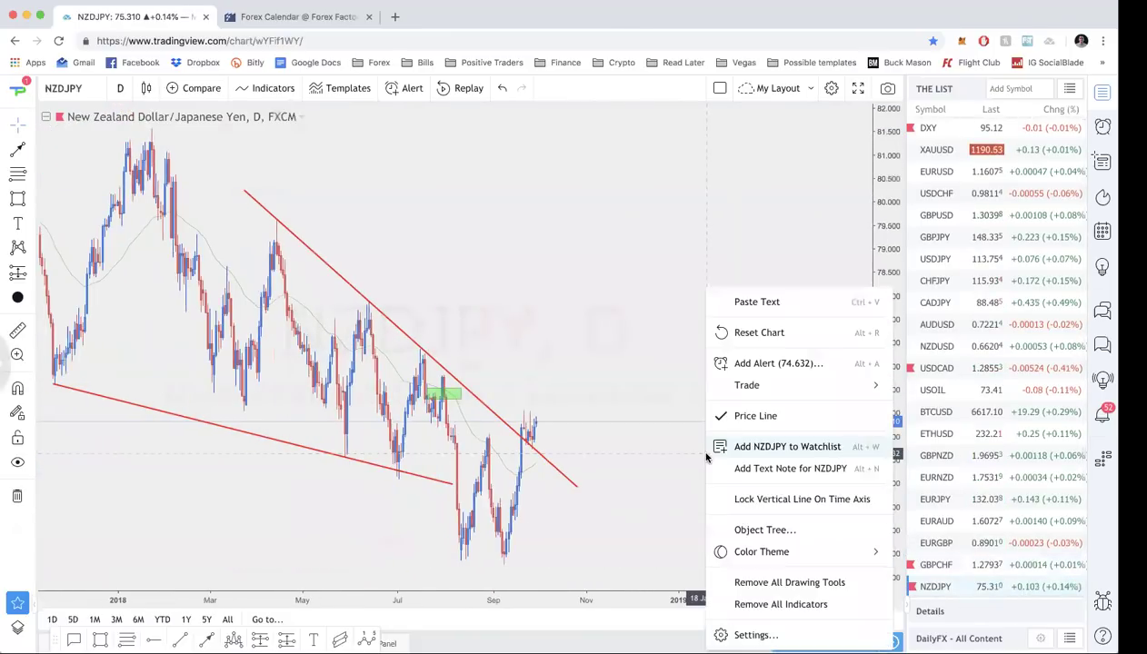
left_click(633, 429)
scroll(592, 302, "down", 3)
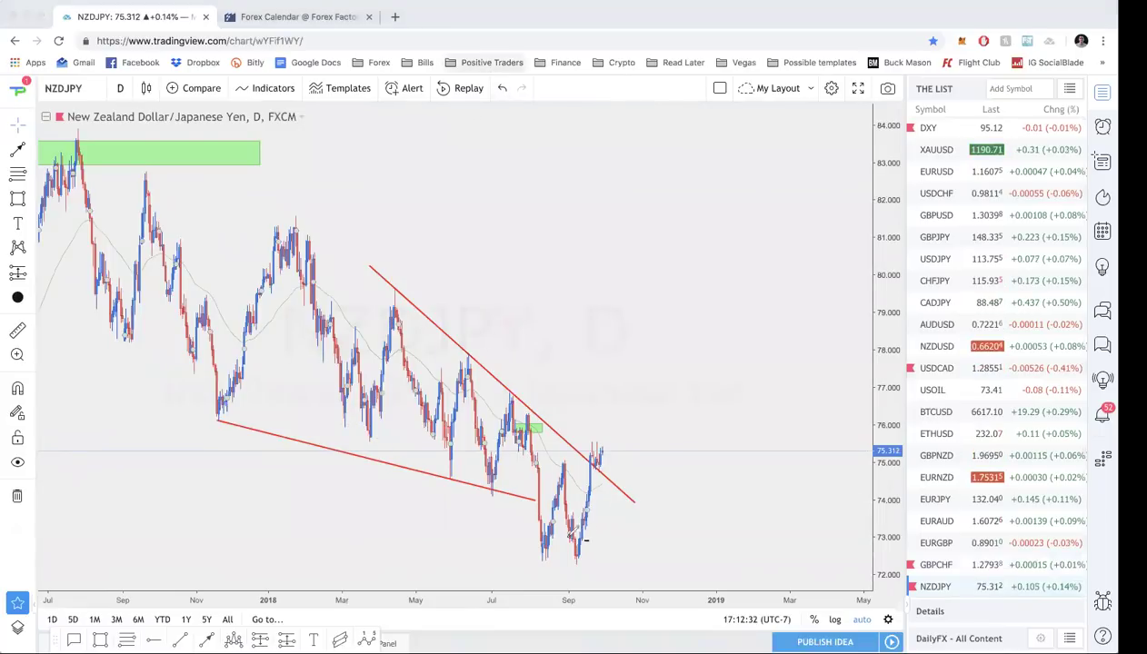
left_click_drag(525, 561, 596, 542)
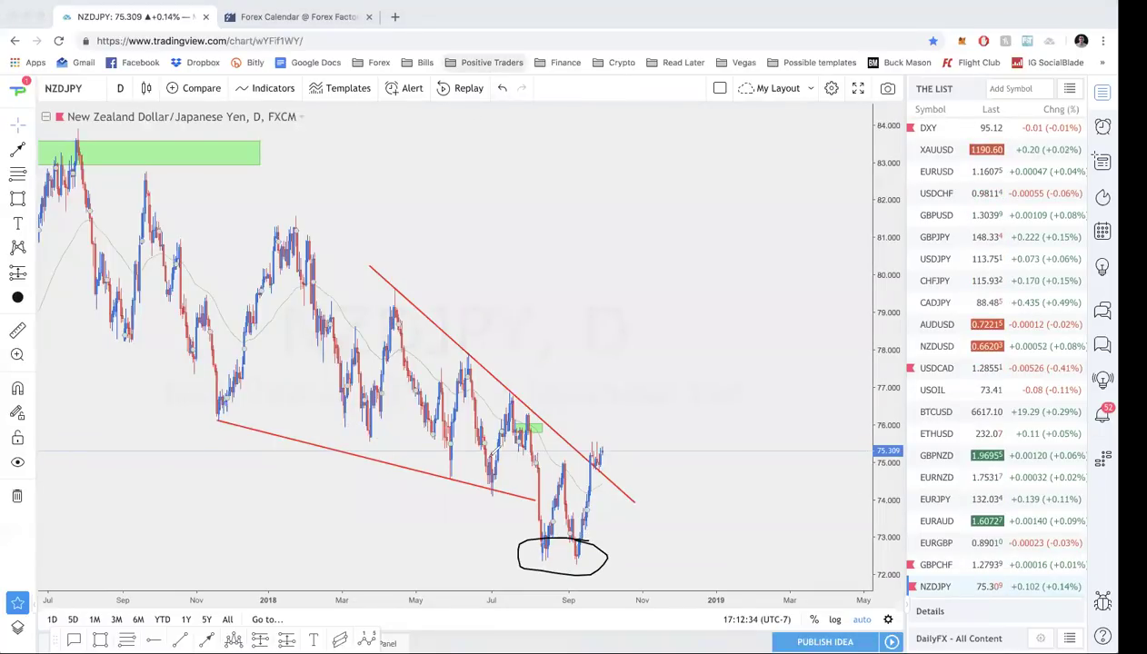
left_click_drag(518, 464, 551, 465)
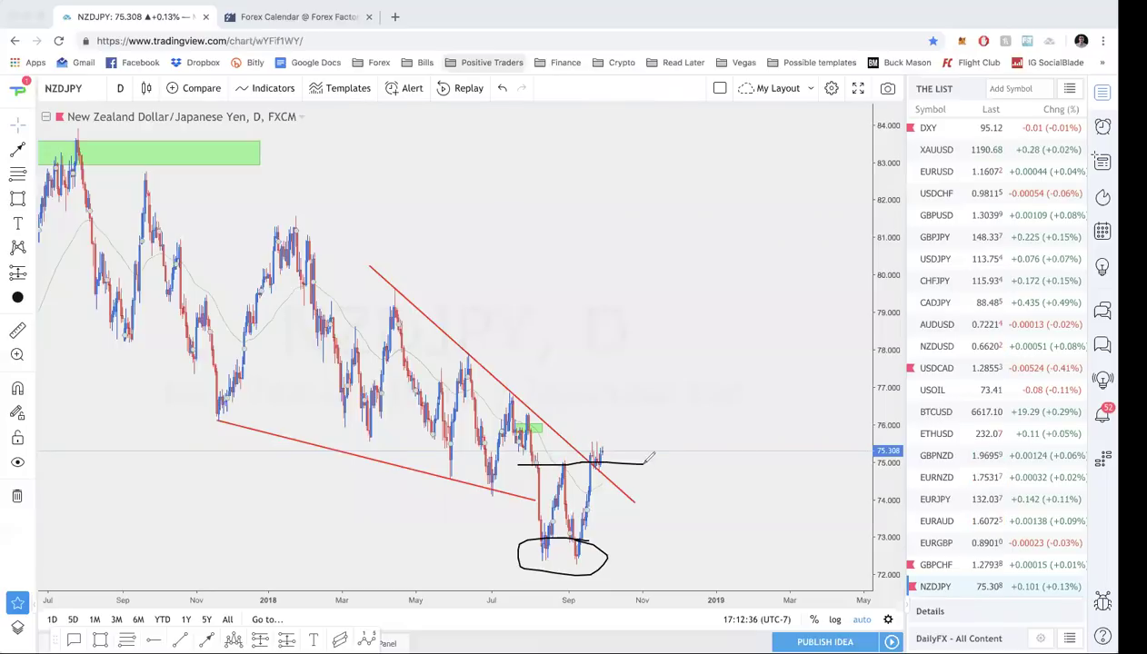
mouse_move(602, 447)
left_mouse_down()
mouse_move(586, 465)
mouse_move(610, 446)
left_mouse_up()
left_click_drag(370, 266, 393, 285)
mouse_move(488, 363)
left_mouse_down()
mouse_move(559, 425)
mouse_move(611, 493)
left_mouse_up()
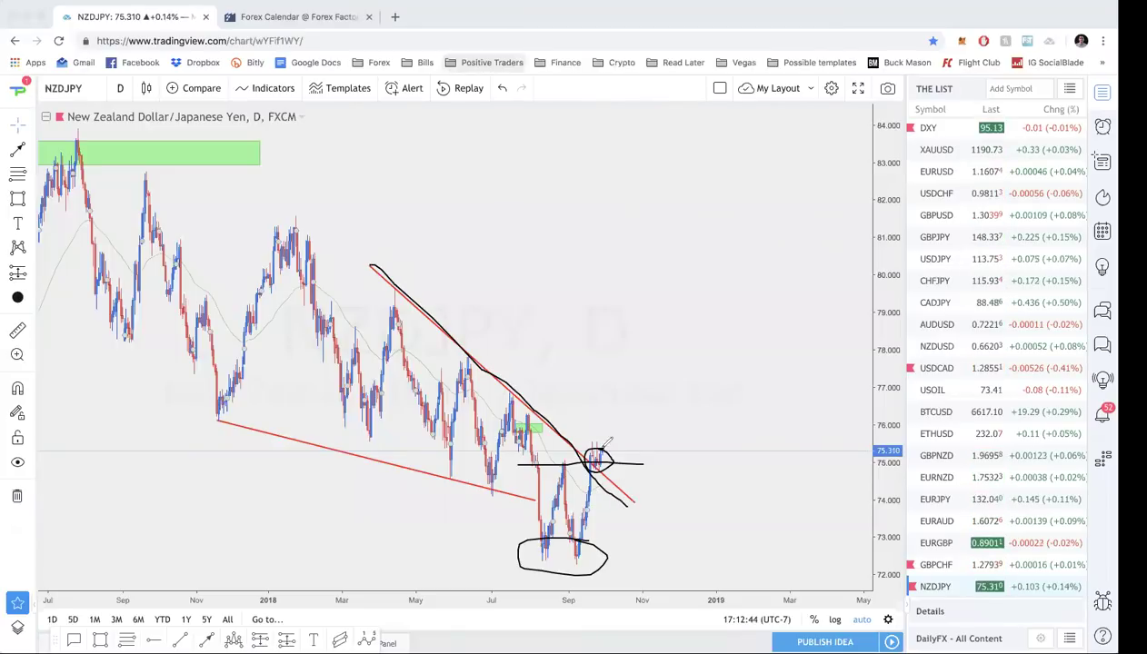
mouse_move(612, 445)
left_mouse_down()
mouse_move(627, 357)
mouse_move(638, 390)
mouse_move(626, 357)
left_mouse_up()
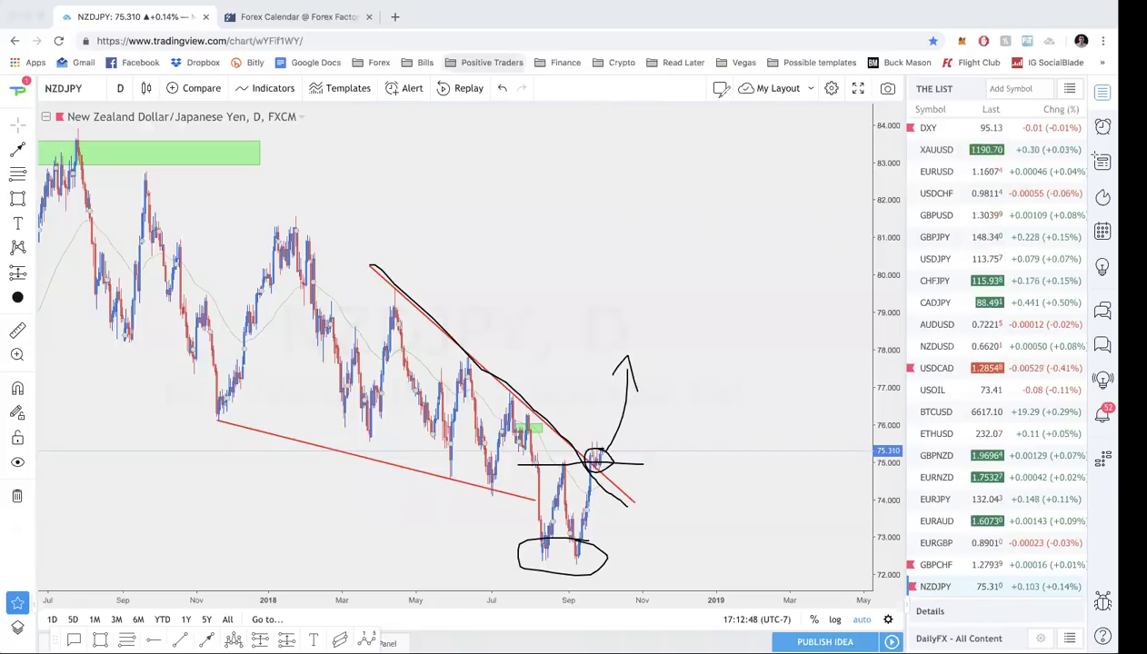
key("Escape")
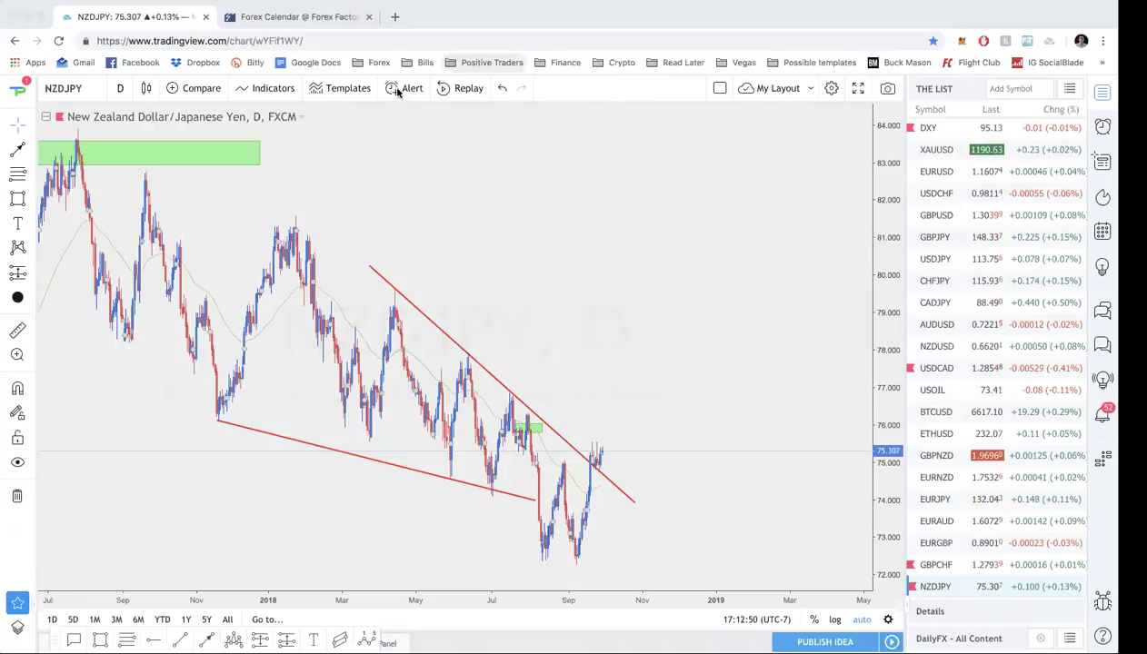
left_click(558, 223)
scroll(557, 223, "up", 3)
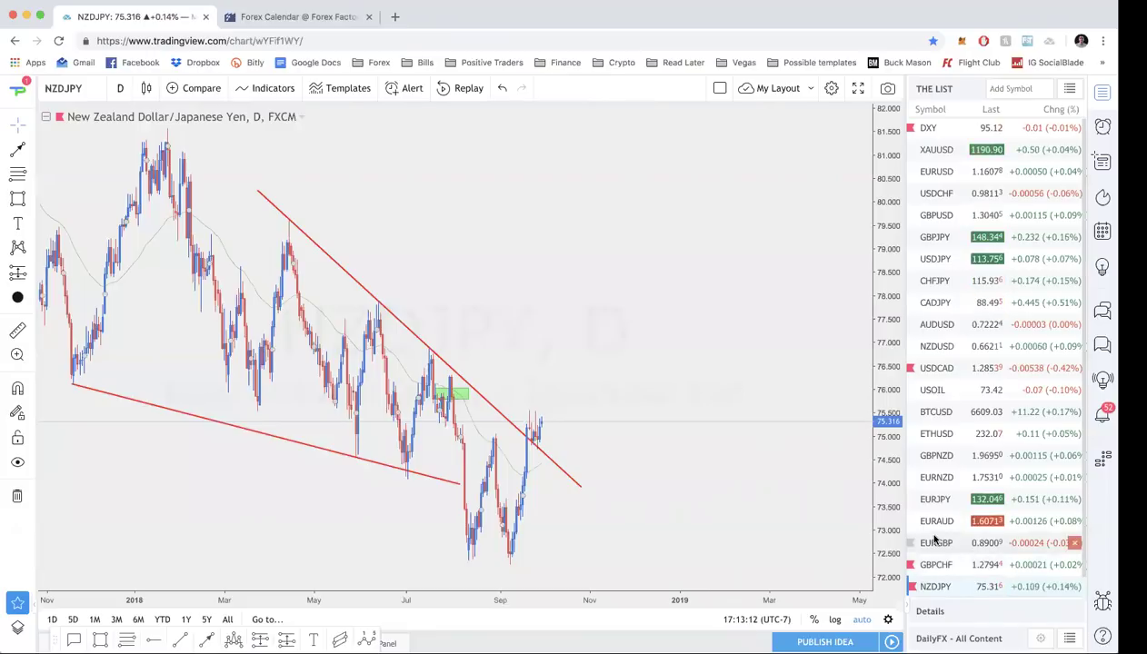
scroll(932, 540, "down", 1)
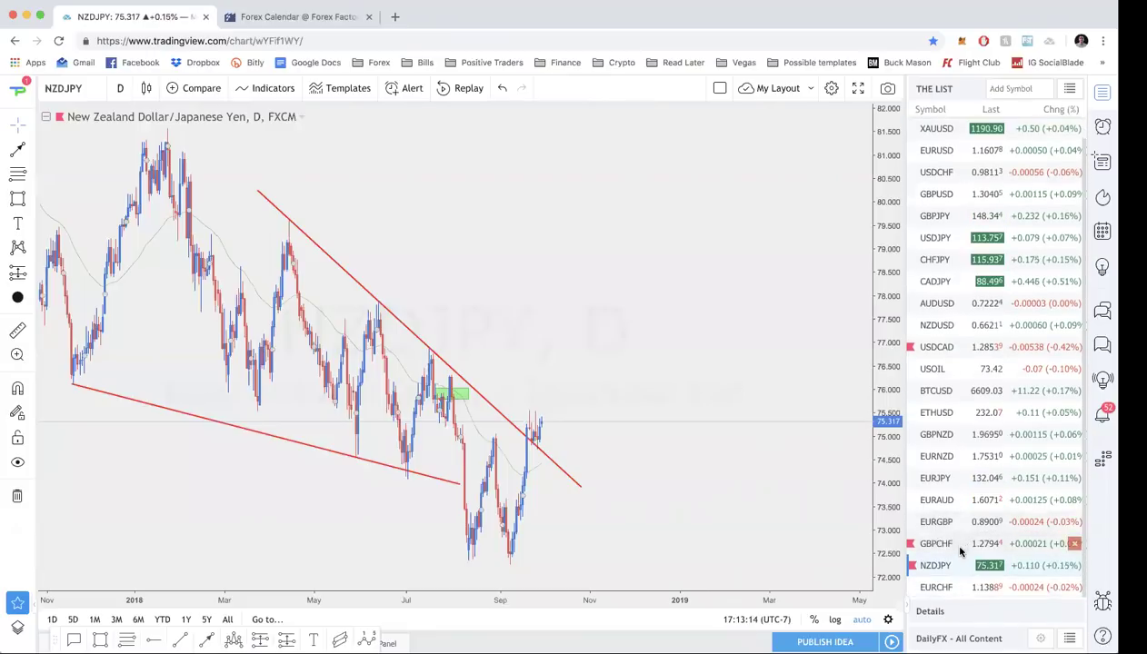
left_click(959, 549)
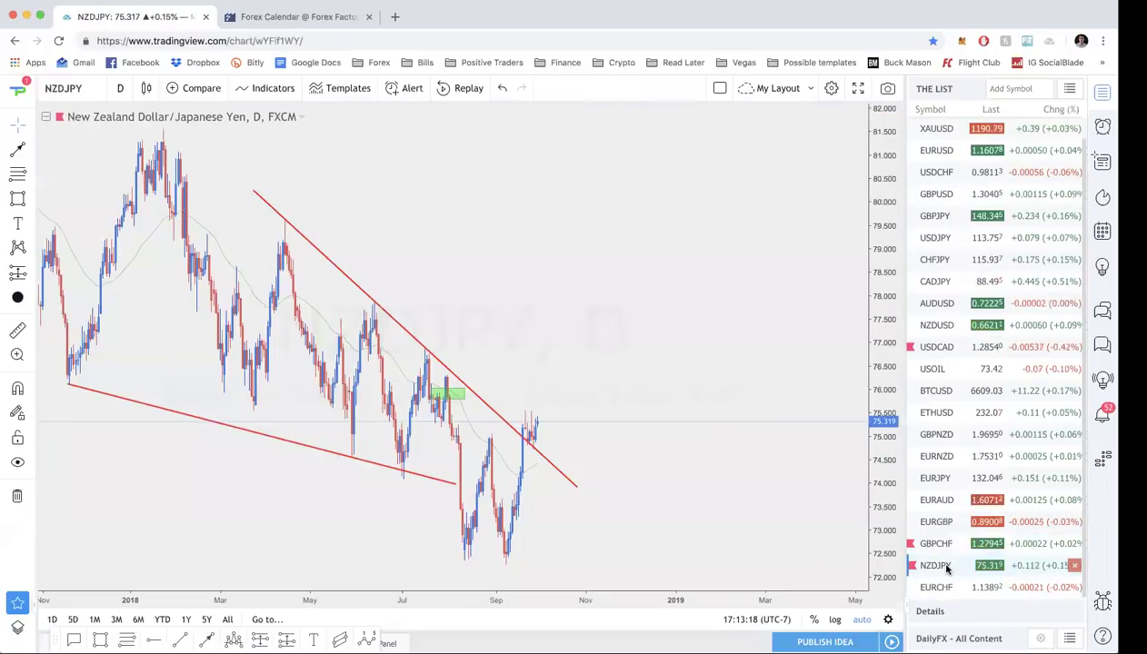
Review USDCAD on the 4-hour (240) timeframe
left_click(949, 348)
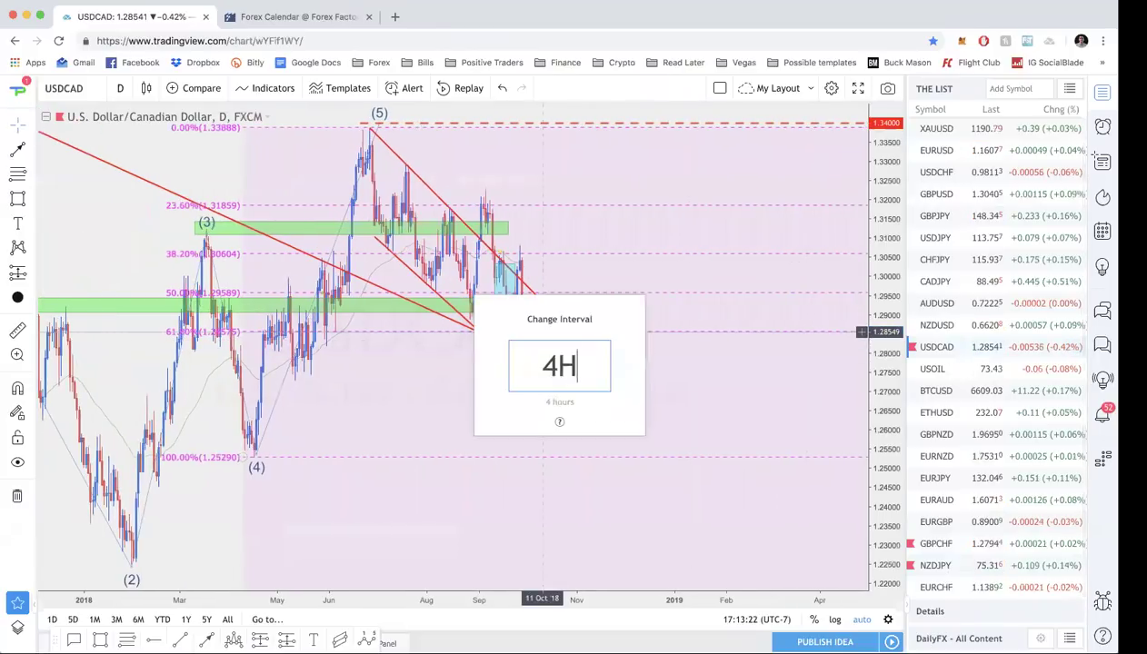
type("240")
key("Return")
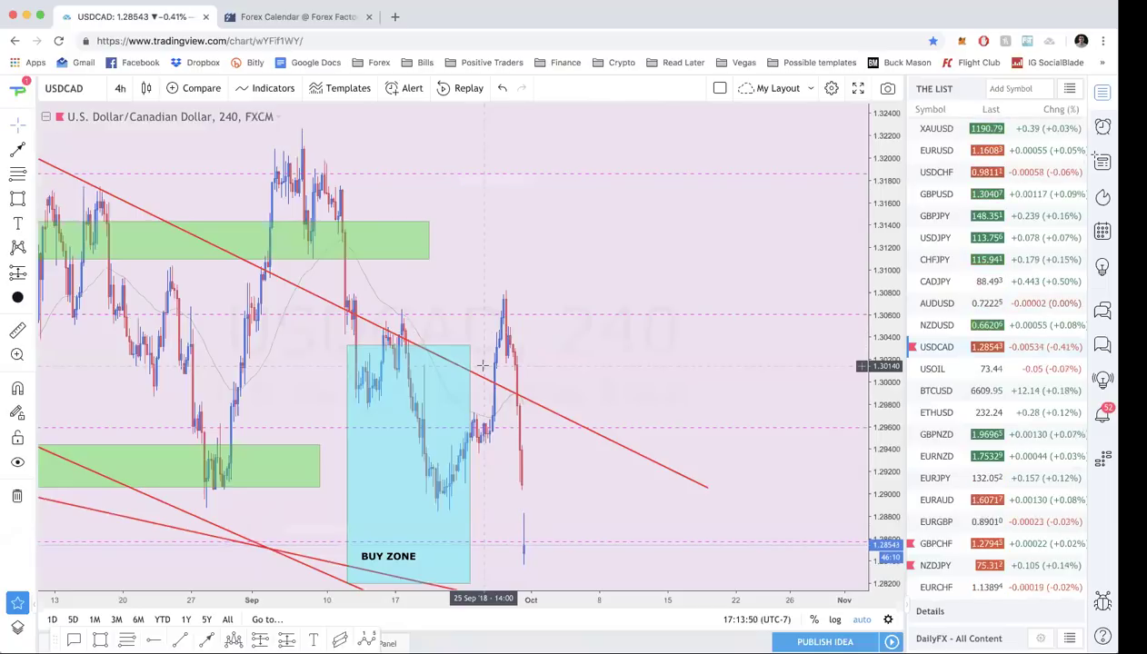
Show GBPCHF on the daily timeframe, zoomed in on its long position
left_click(966, 545)
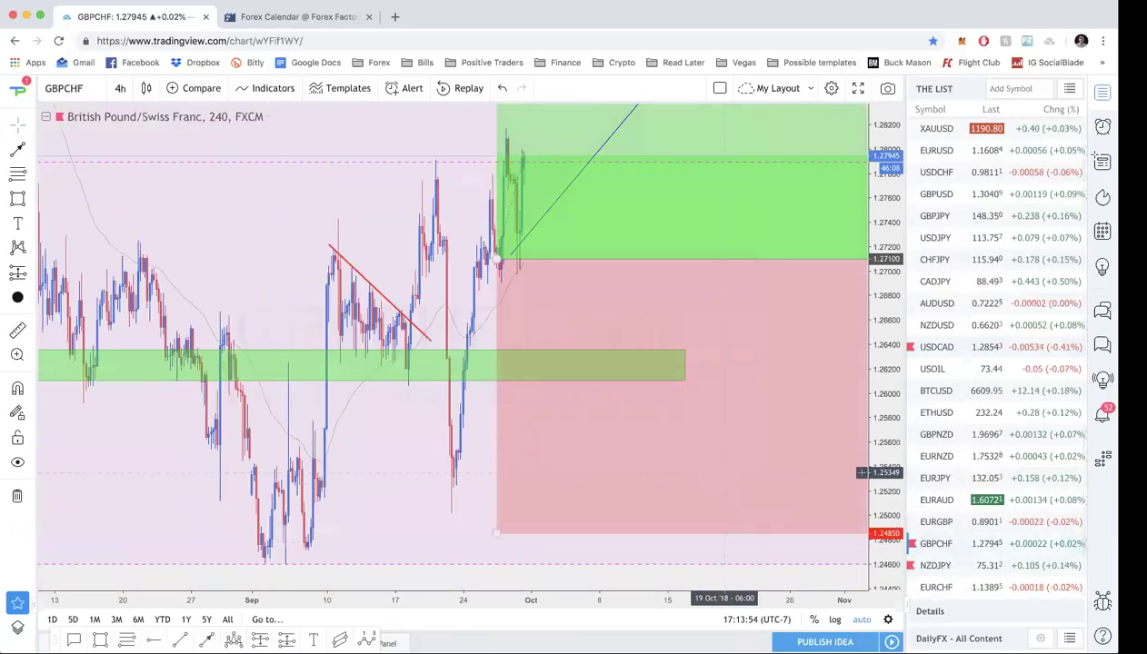
key("d")
key("Return")
scroll(466, 296, "up", 2)
scroll(481, 336, "up", 1)
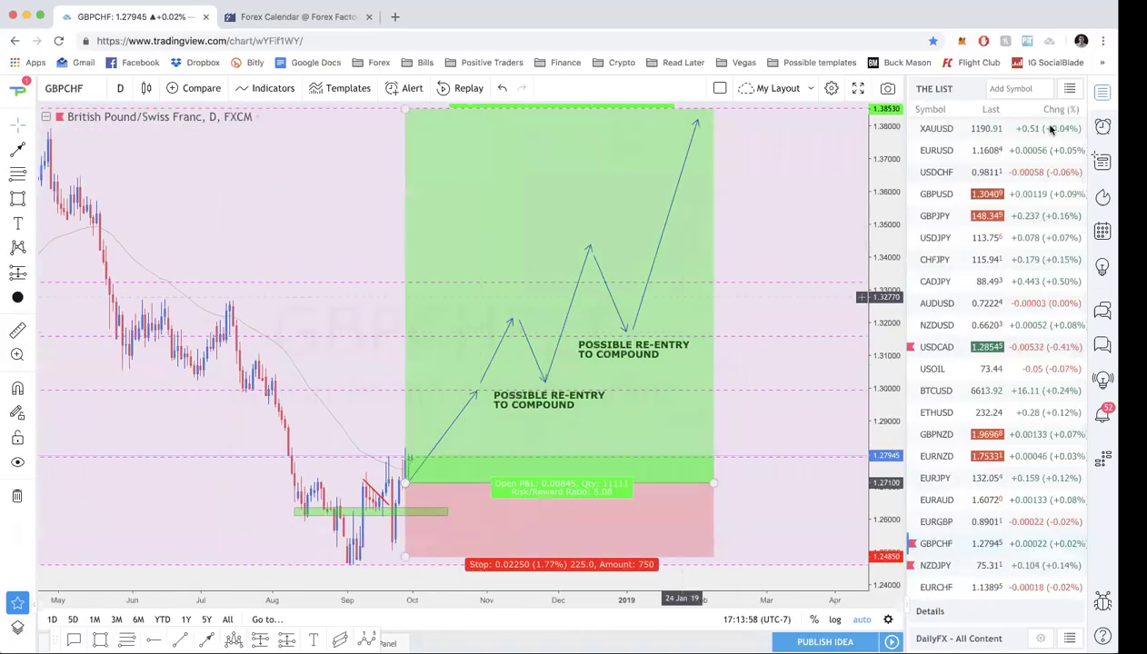
Flip through EURUSD and USDCHF to the gold XAUUSD chart
left_click(982, 151)
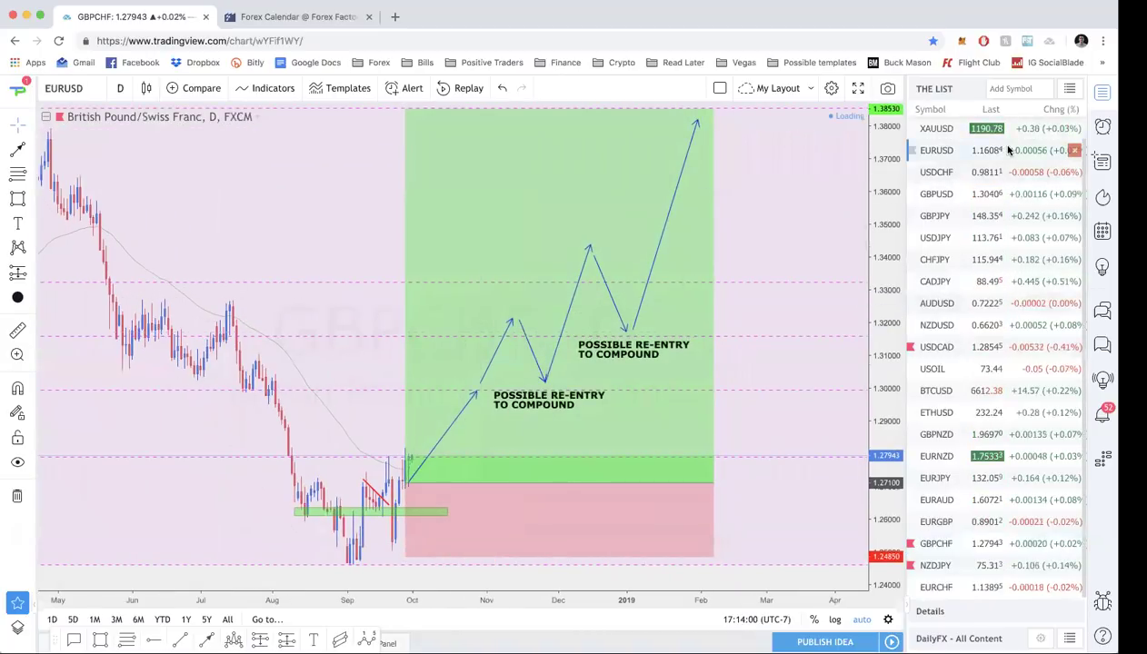
left_click(985, 172)
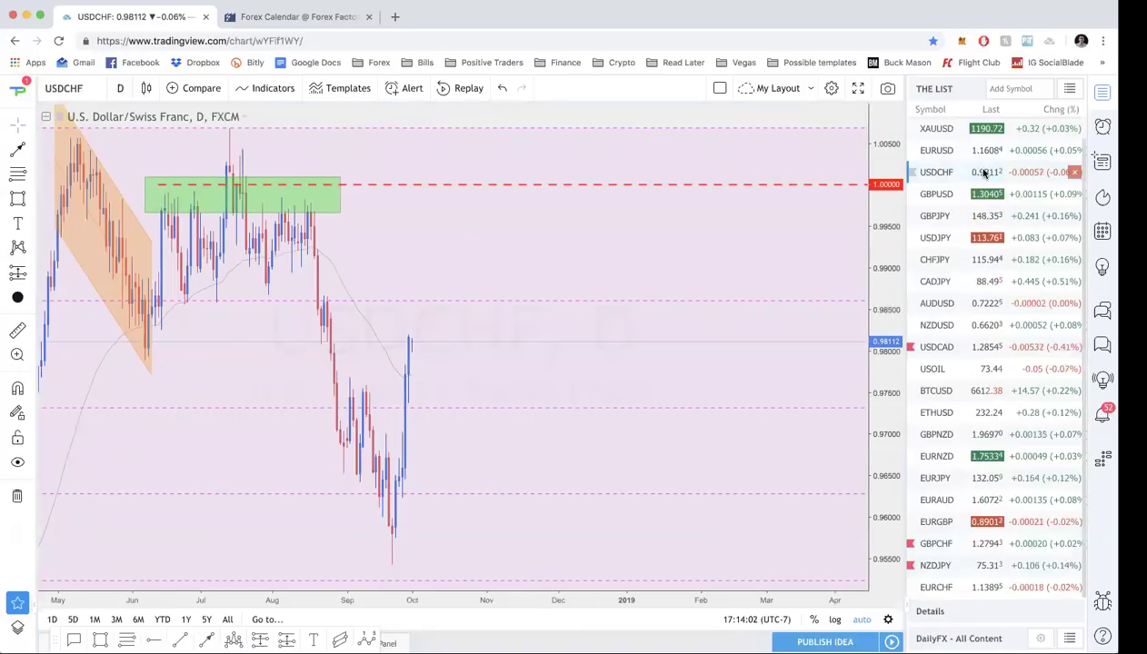
left_click(936, 128)
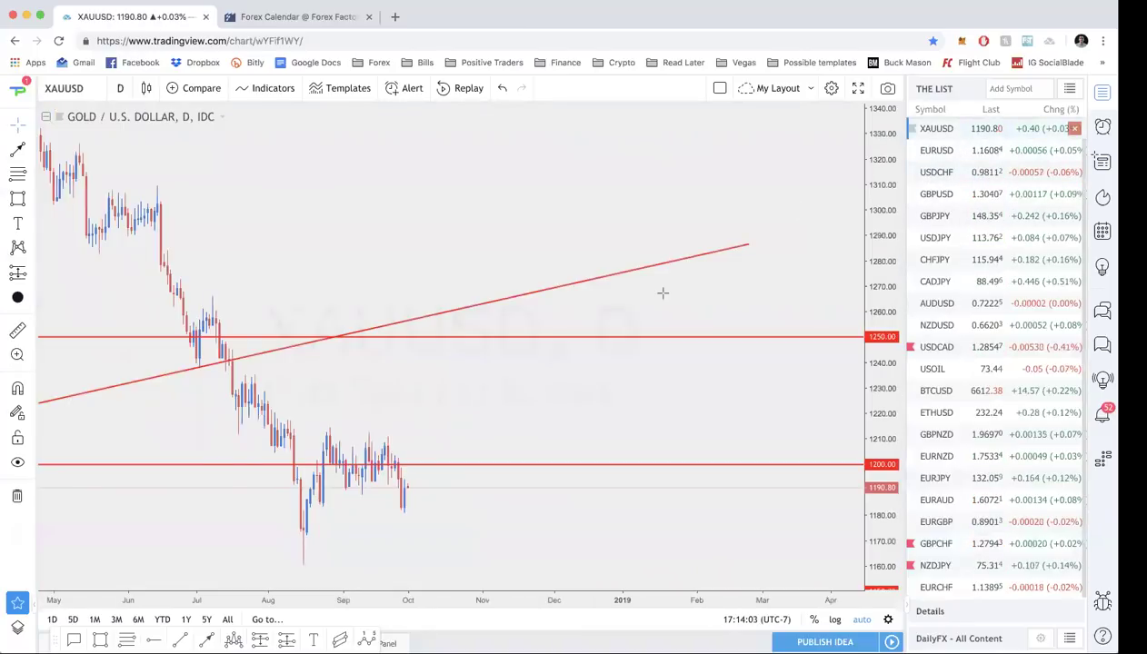
Zoom into gold near 1200, sketch a loop around its sideways range, then undo it
scroll(662, 293, "left", 5)
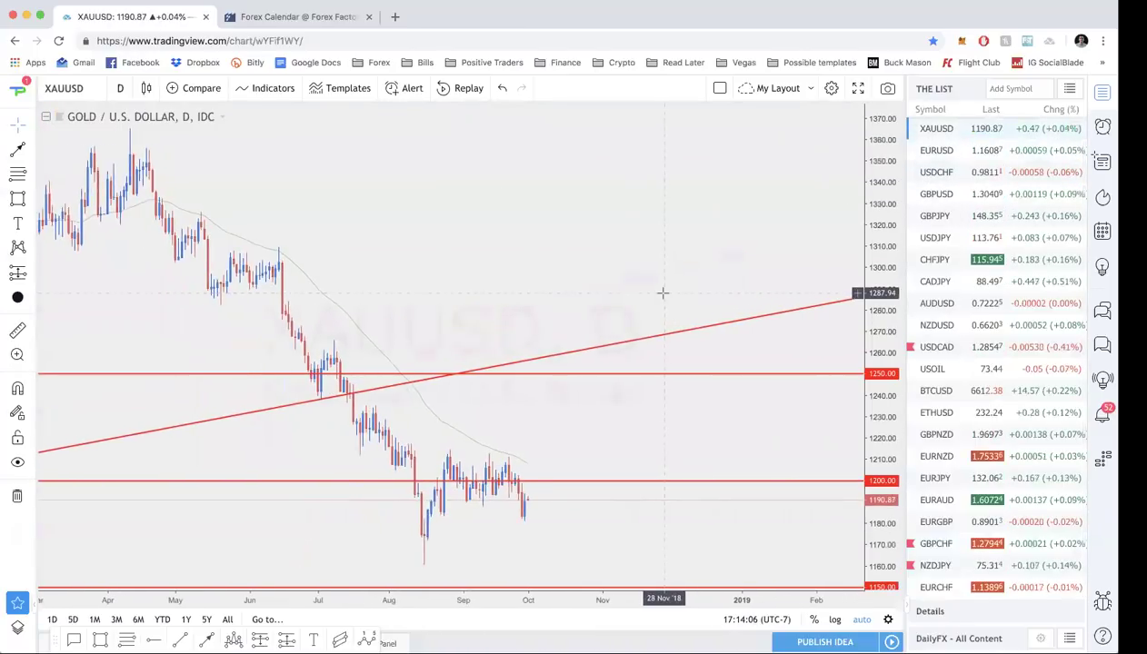
scroll(663, 293, "up", 1)
scroll(663, 293, "up", 1)
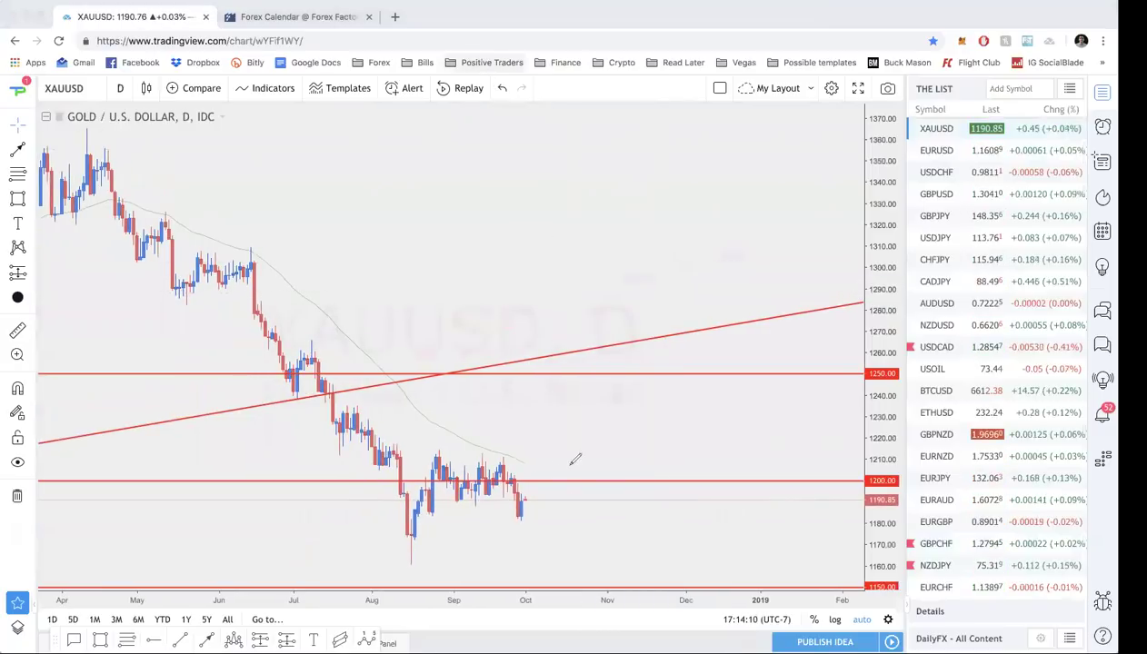
mouse_move(559, 458)
left_mouse_down()
mouse_move(405, 477)
mouse_move(605, 486)
mouse_move(591, 469)
left_mouse_up()
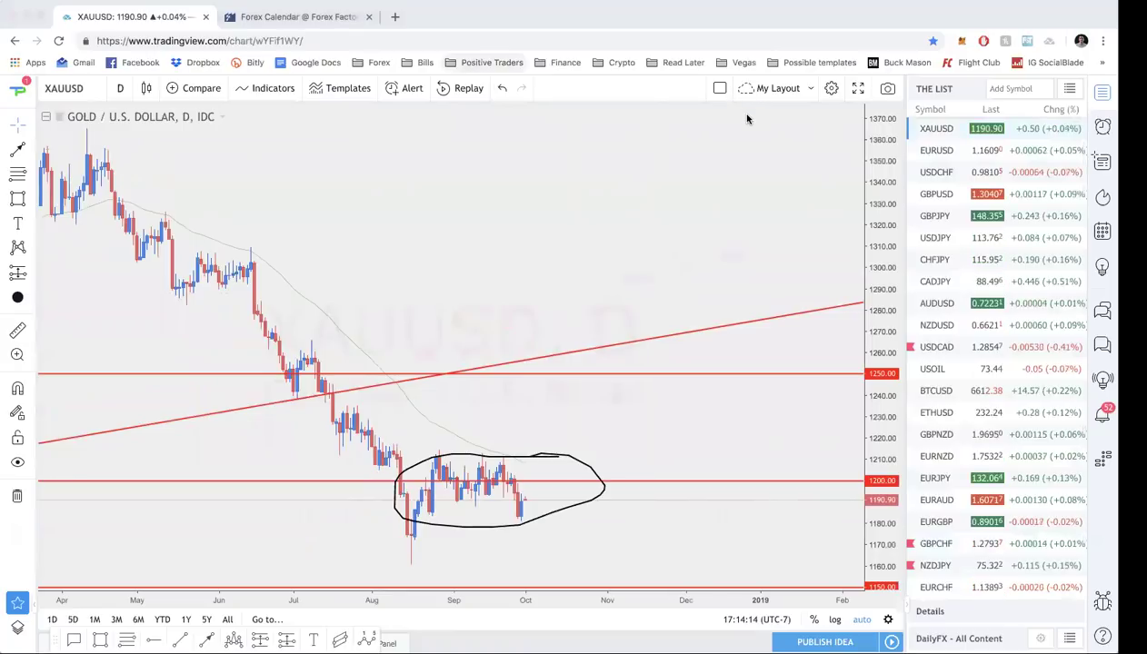
left_click(502, 87)
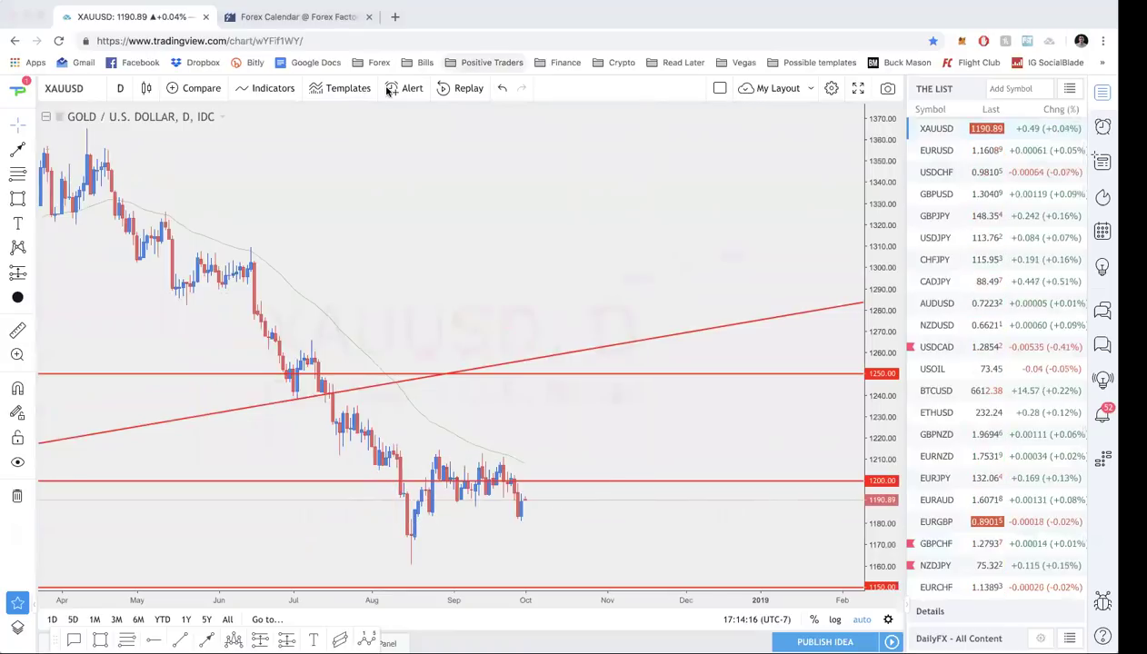